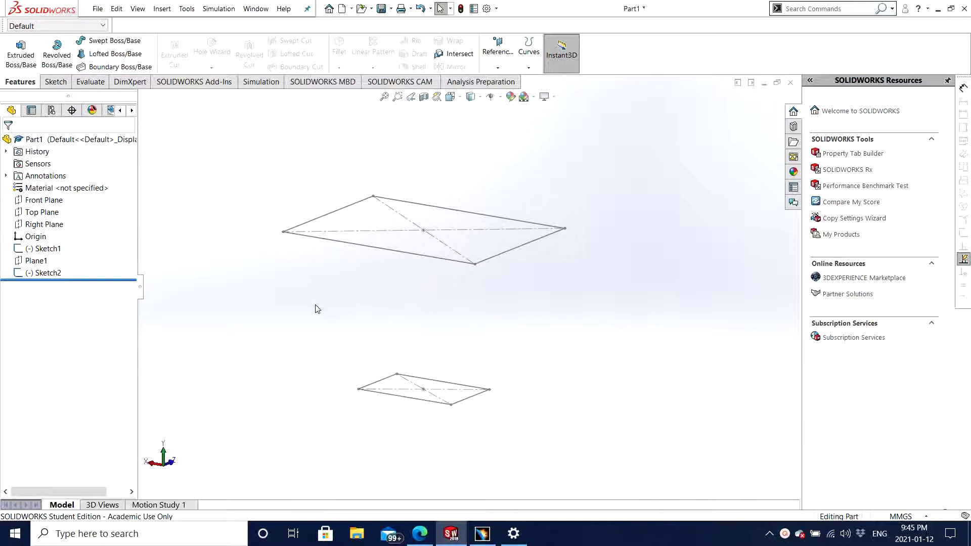
click(107, 53)
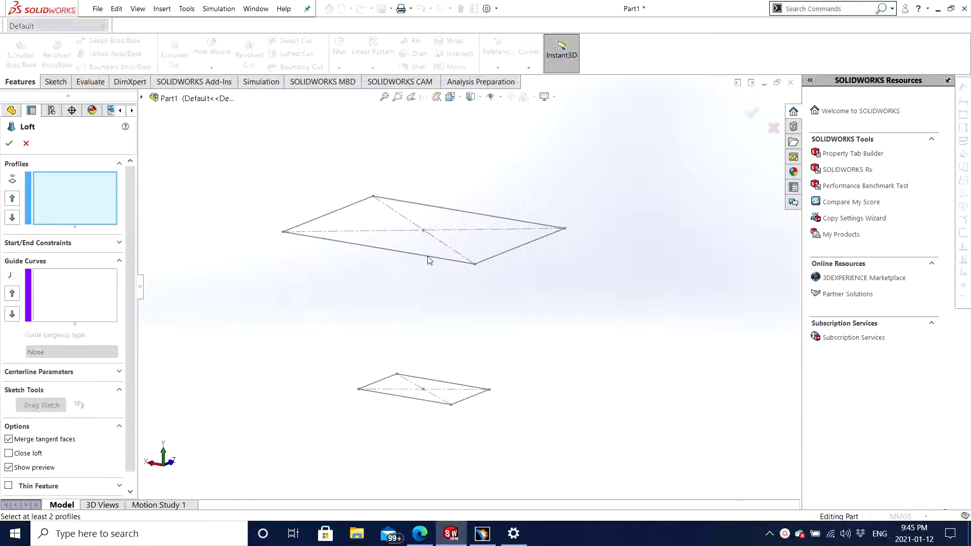
mouse_move(554, 299)
middle_down()
mouse_move(512, 306)
mouse_move(537, 305)
middle_up()
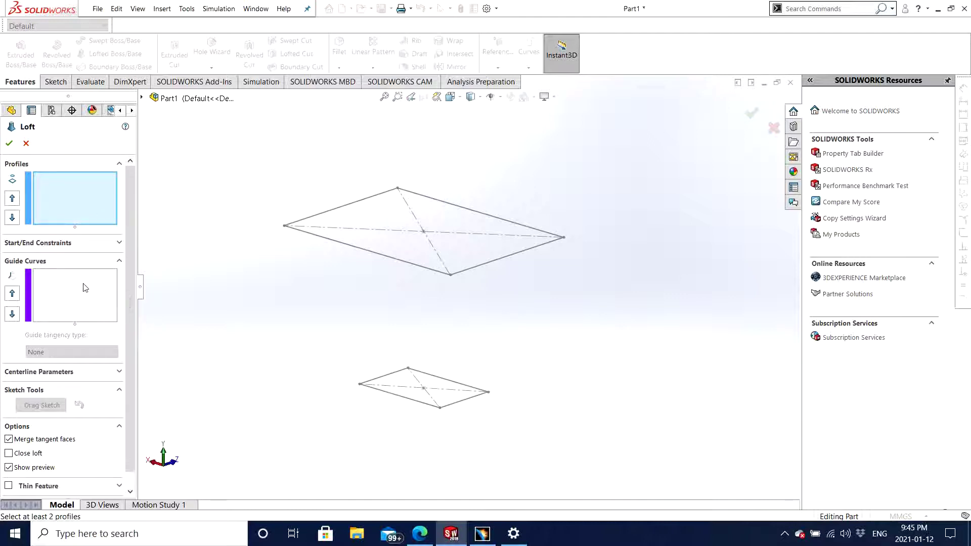
mouse_move(555, 275)
middle_down()
mouse_move(455, 299)
mouse_move(503, 304)
middle_up()
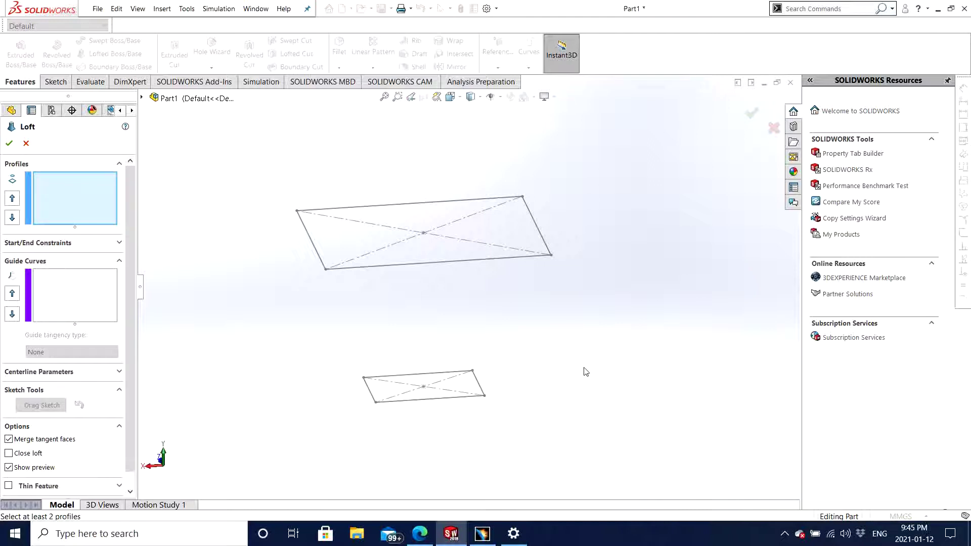
mouse_move(586, 372)
middle_down()
mouse_move(542, 340)
mouse_move(570, 336)
mouse_move(521, 323)
mouse_move(527, 332)
mouse_move(544, 325)
mouse_move(580, 250)
middle_up()
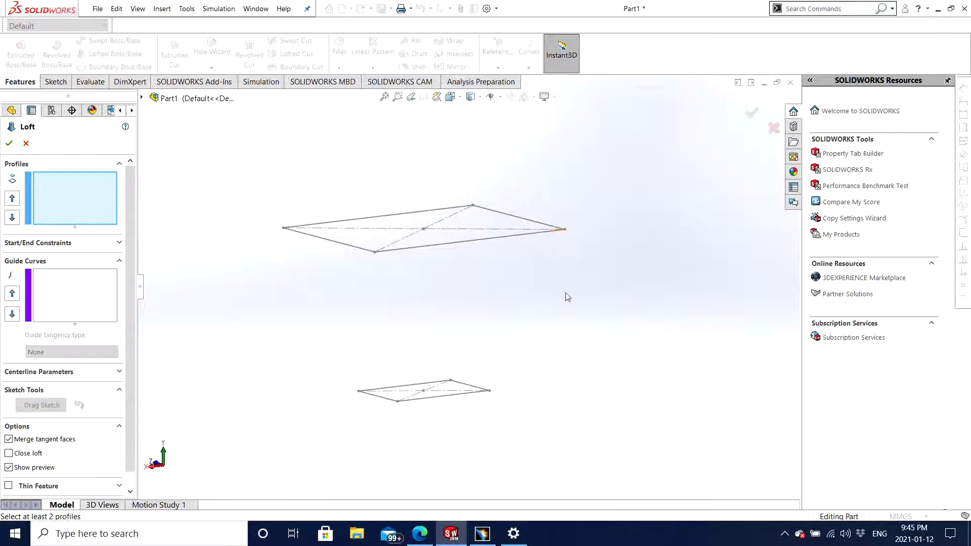
middle_drag(567, 297, 490, 304)
key(ctrl+2)
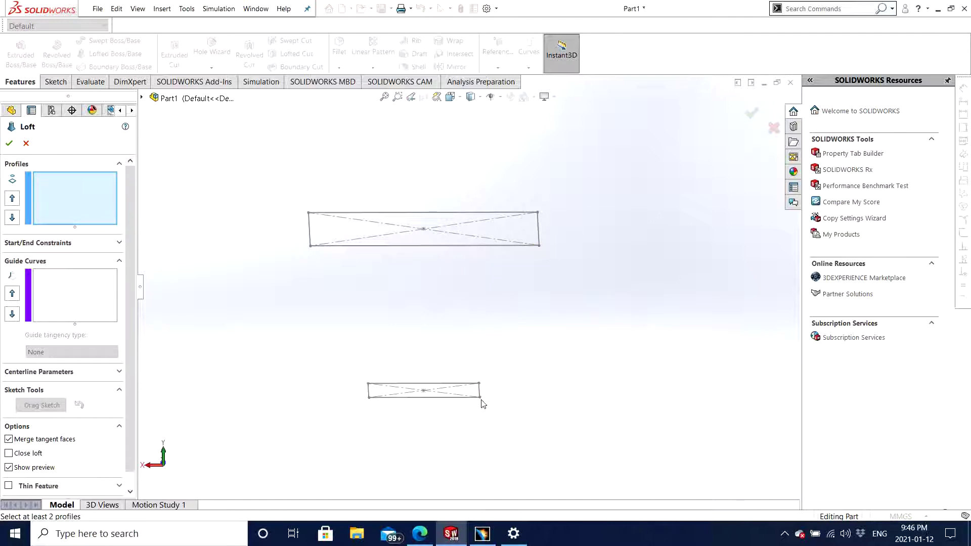
middle_drag(533, 358, 563, 363)
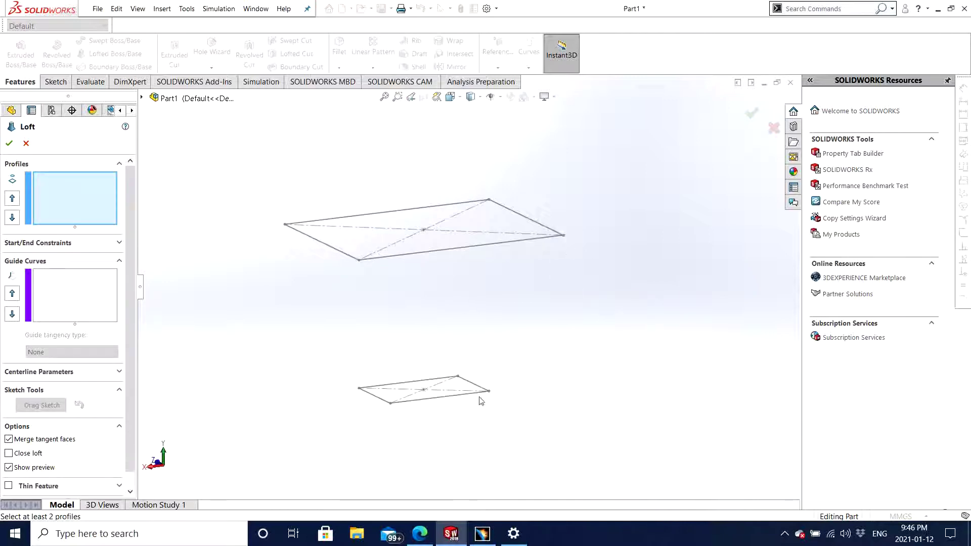
middle_drag(711, 364, 594, 347)
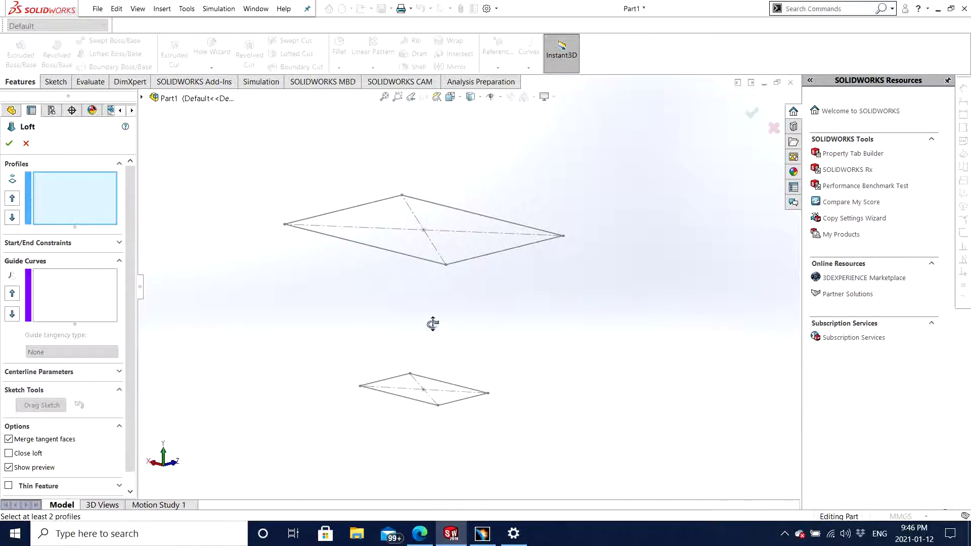
middle_drag(434, 323, 376, 355)
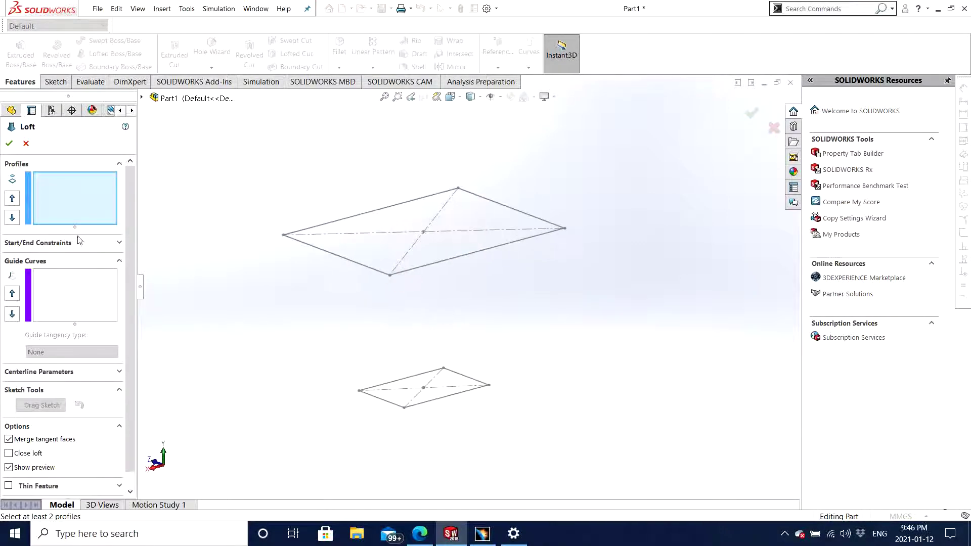
click(26, 143)
Step: Start a new 3D sketch for connecting the two rectangular profiles
mouse_move(646, 366)
middle_down()
mouse_move(529, 382)
mouse_move(588, 319)
mouse_move(561, 379)
middle_up()
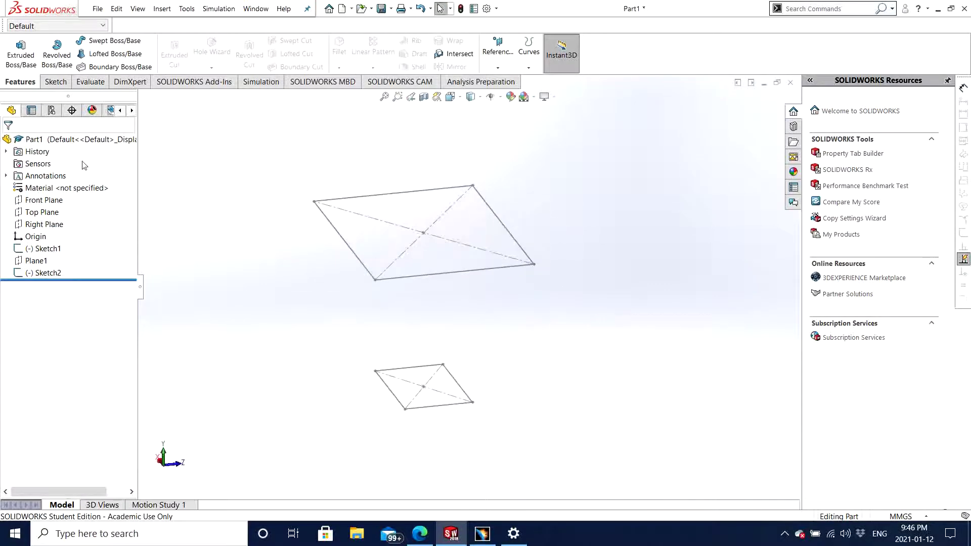
click(56, 81)
click(24, 69)
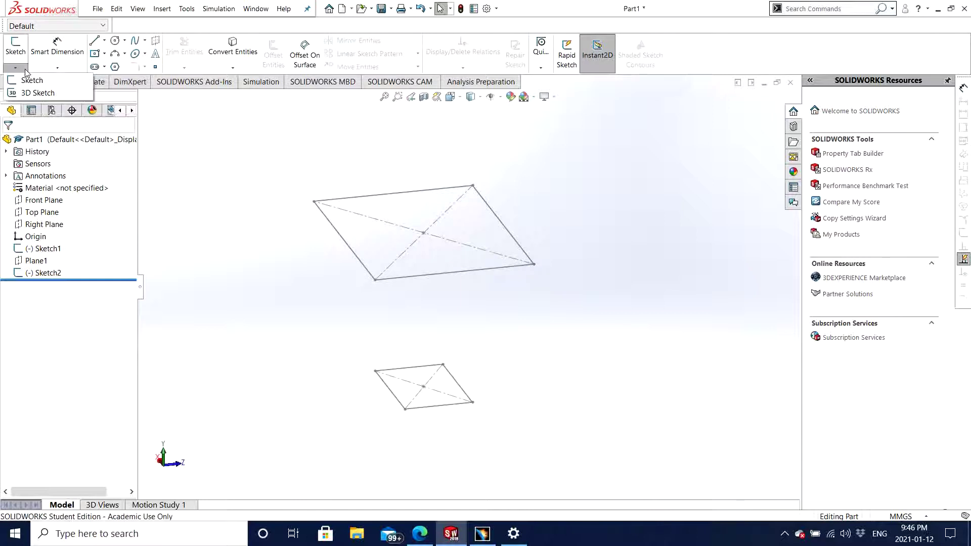
click(25, 69)
click(23, 69)
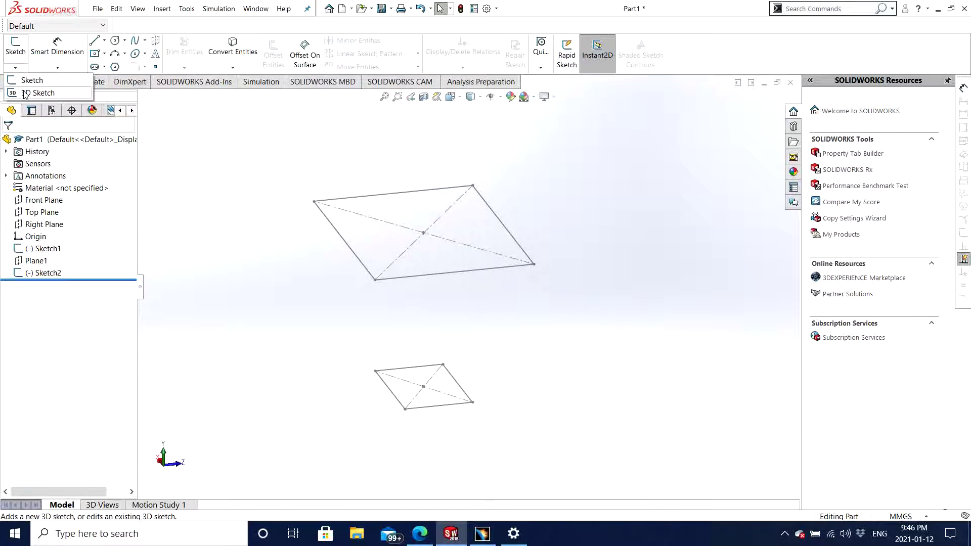
click(25, 94)
Step: Draw a line from a corner of the upper rectangle to the matching corner of the lower rectangle, and exit the 3D sketch
mouse_move(280, 284)
middle_down()
mouse_move(338, 260)
mouse_move(496, 280)
mouse_move(484, 341)
mouse_move(518, 339)
mouse_move(437, 371)
middle_up()
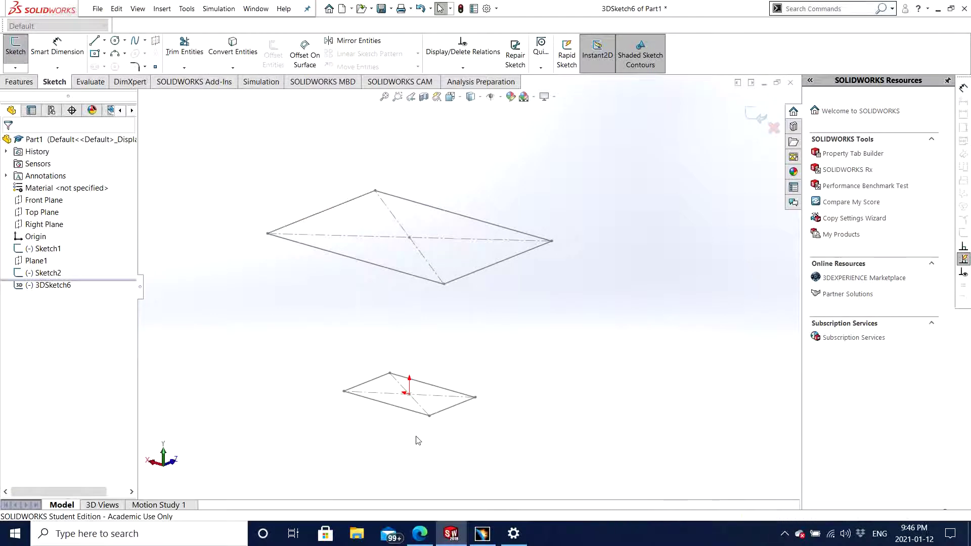
scroll(430, 454, down, 3)
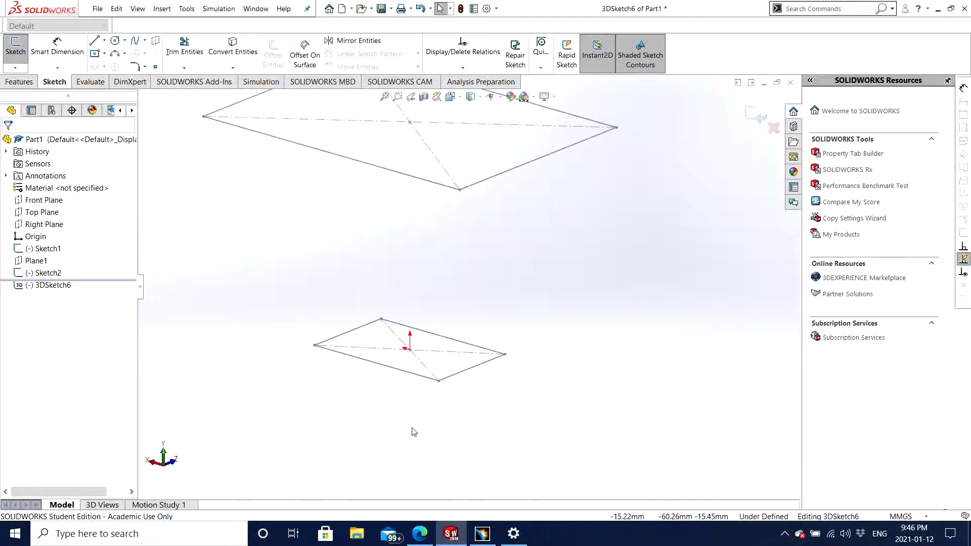
middle_drag(400, 433, 444, 405)
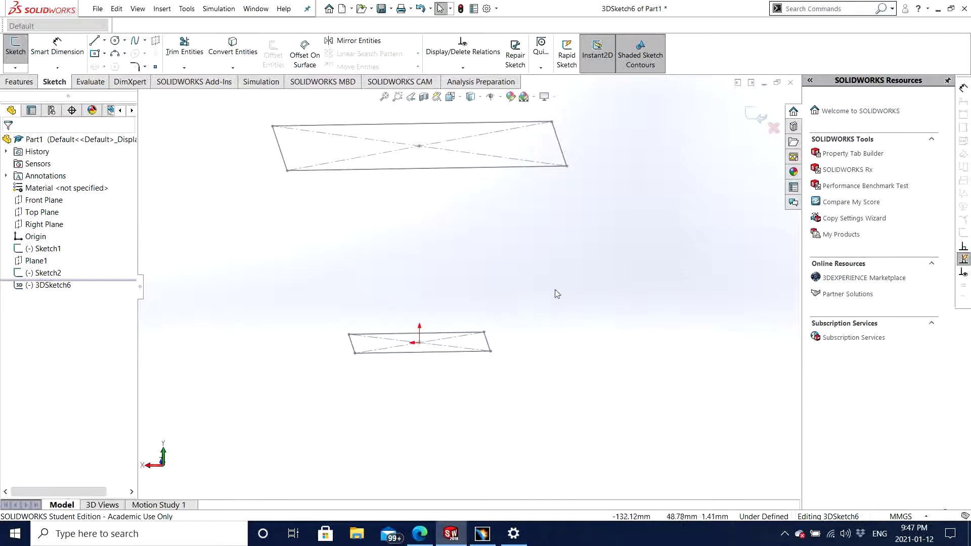
mouse_move(557, 293)
middle_down()
mouse_move(534, 299)
mouse_move(561, 291)
middle_up()
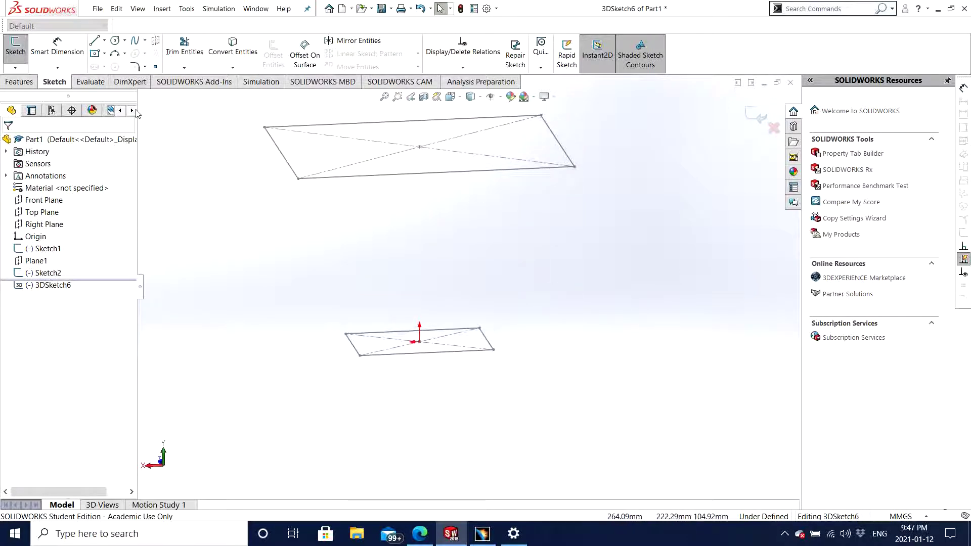
click(94, 40)
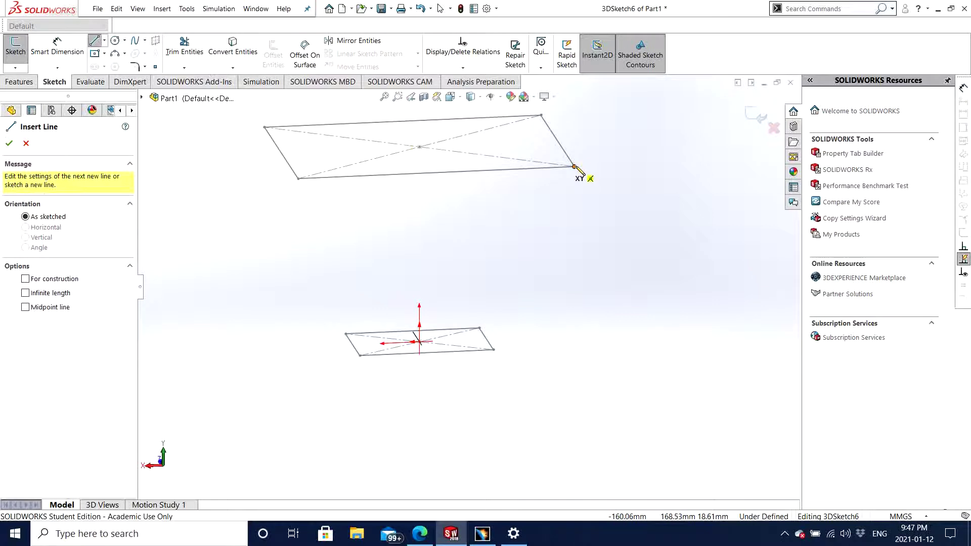
click(574, 166)
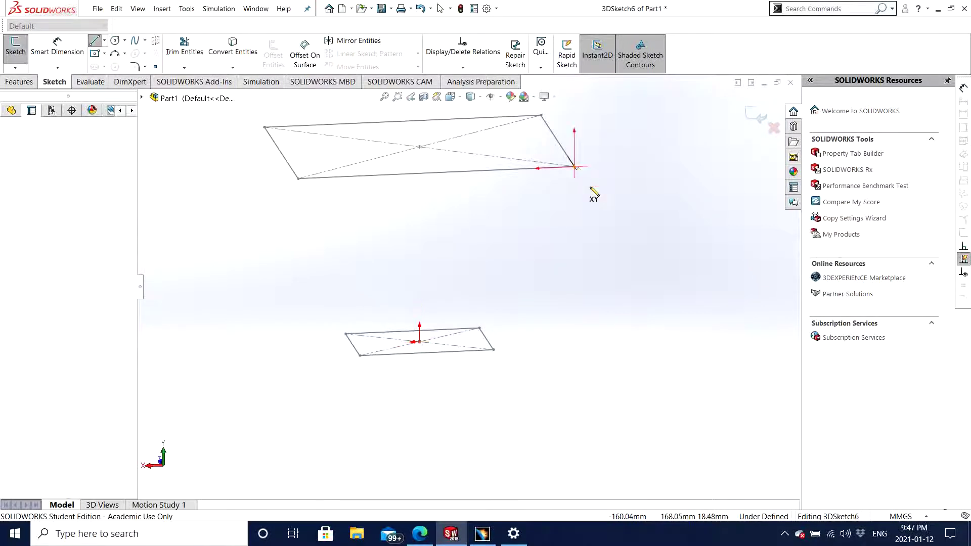
click(494, 350)
middle_drag(579, 354, 545, 338)
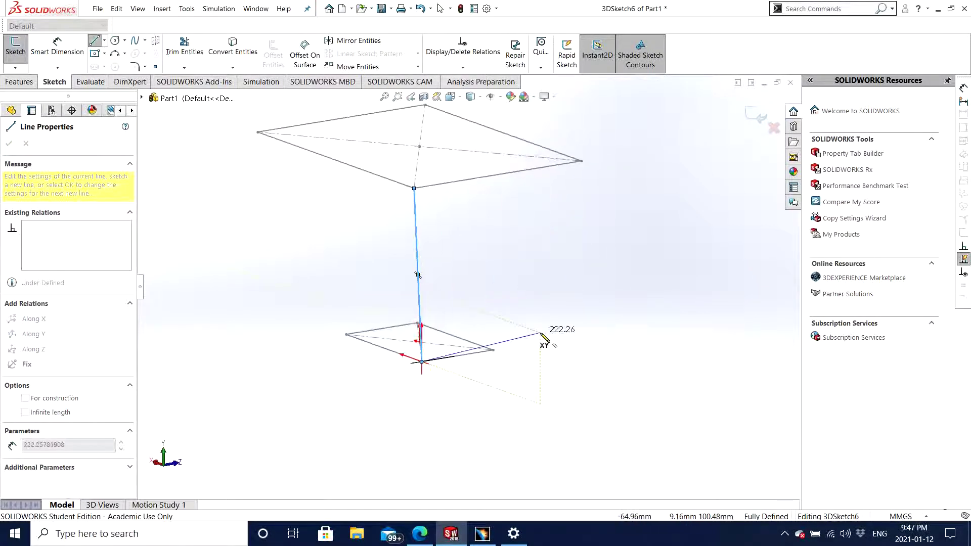
key(Escape)
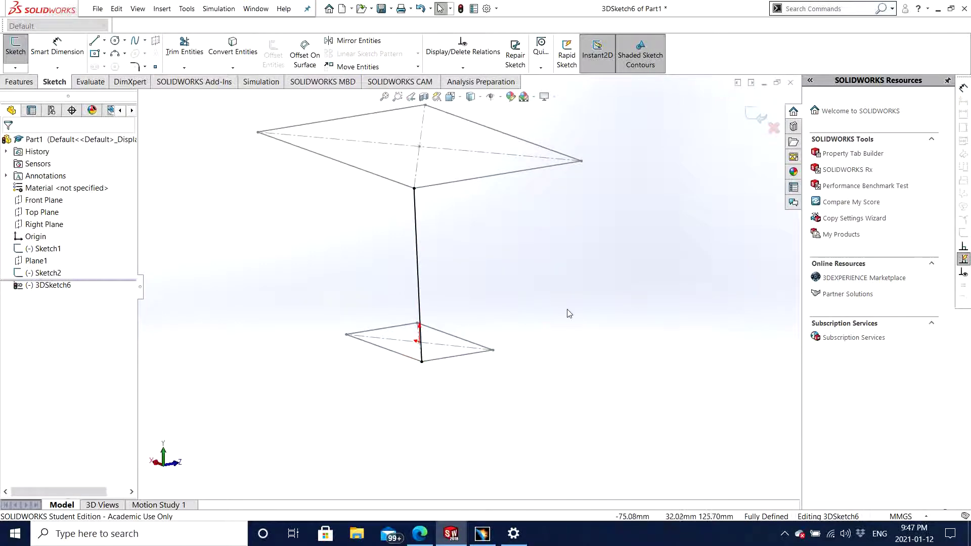
mouse_move(565, 316)
middle_down()
mouse_move(448, 320)
mouse_move(654, 320)
mouse_move(643, 307)
mouse_move(570, 279)
mouse_move(639, 277)
mouse_move(586, 284)
middle_up()
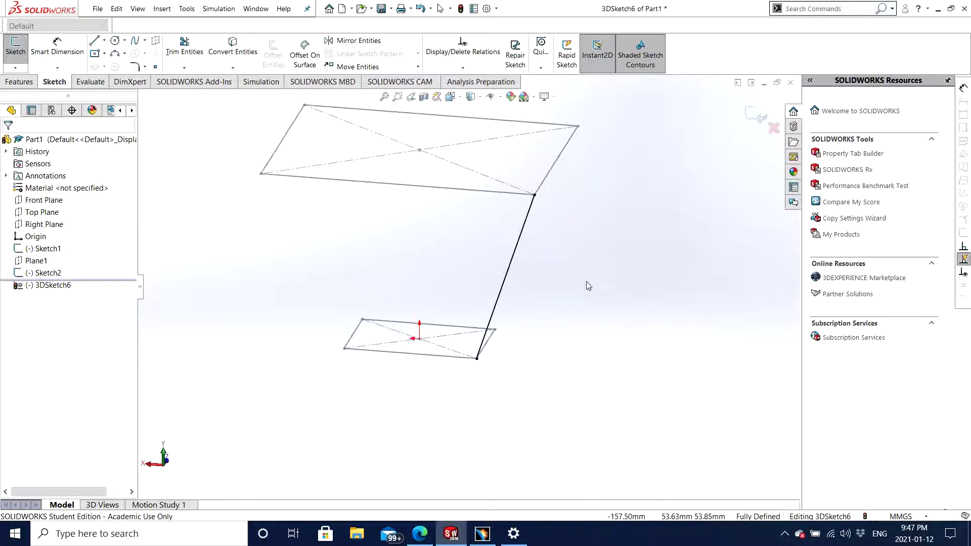
click(760, 117)
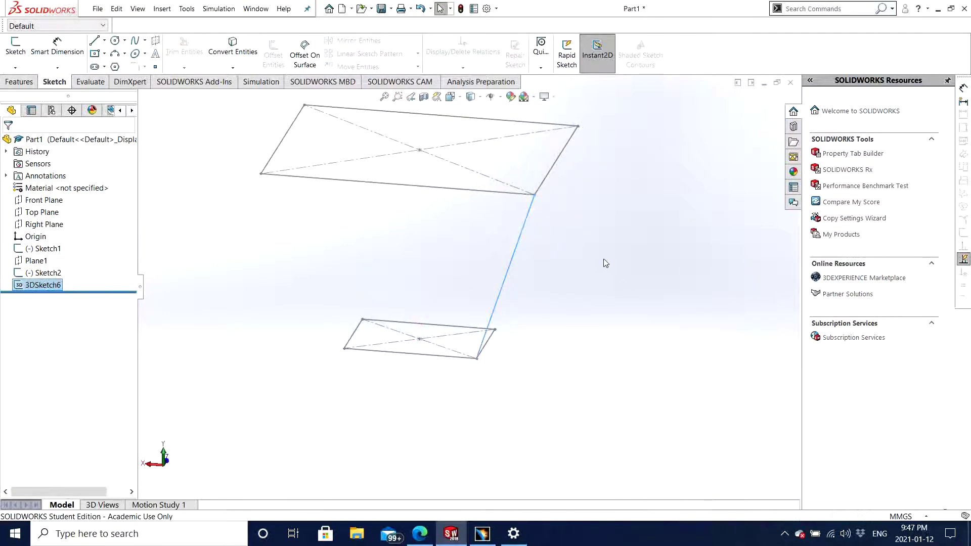
Step: Open the upper rectangle's 2D sketch, Sketch2, for adding a line
mouse_move(651, 302)
middle_down()
mouse_move(457, 304)
mouse_move(520, 304)
mouse_move(532, 289)
middle_up()
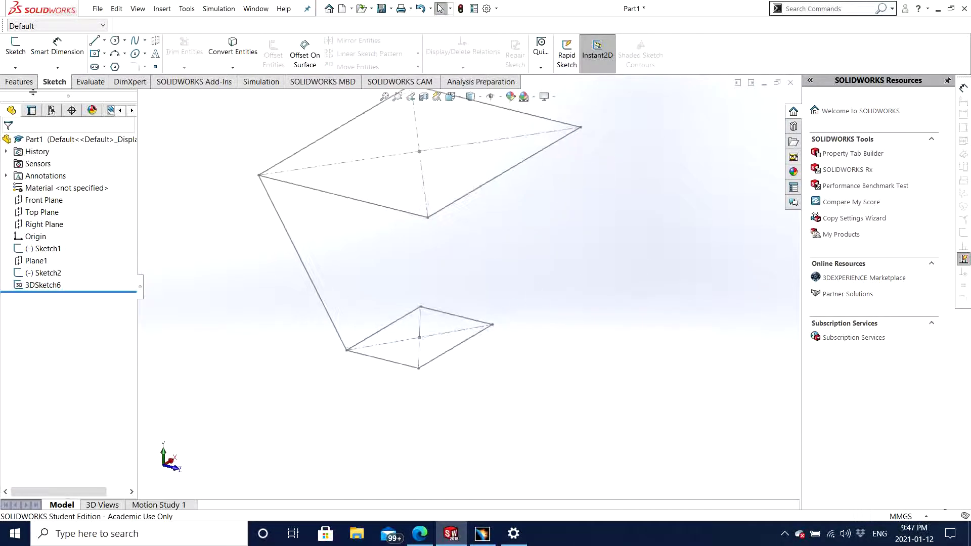
click(21, 48)
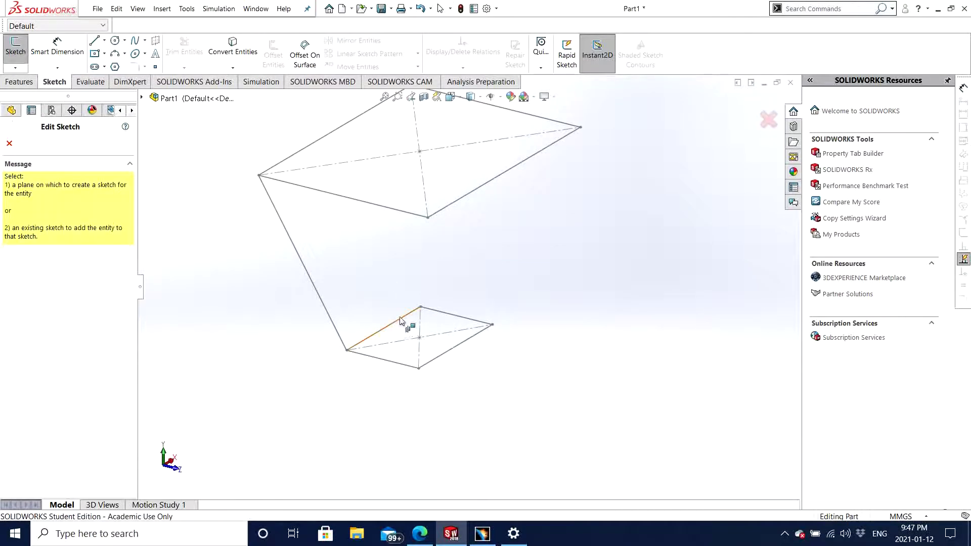
middle_drag(407, 323, 444, 309)
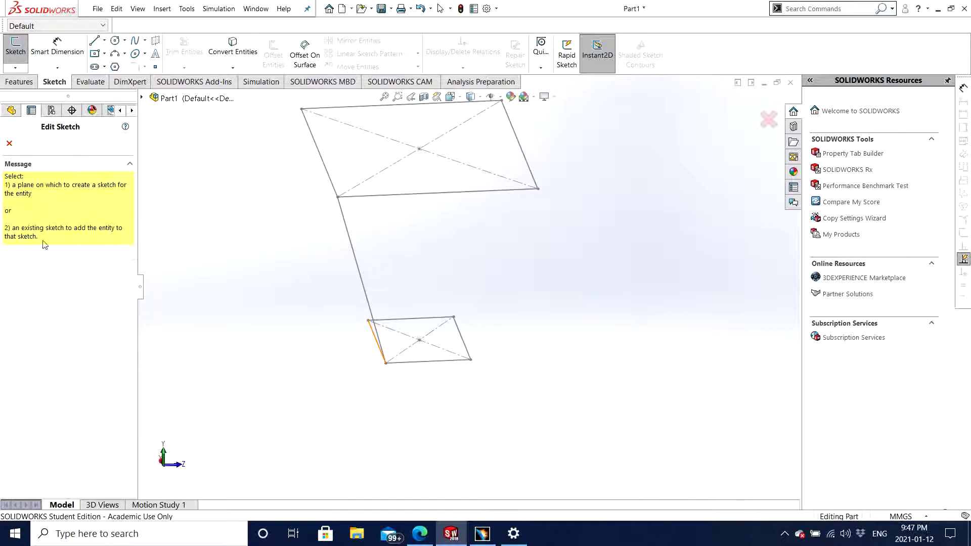
middle_drag(627, 326, 495, 305)
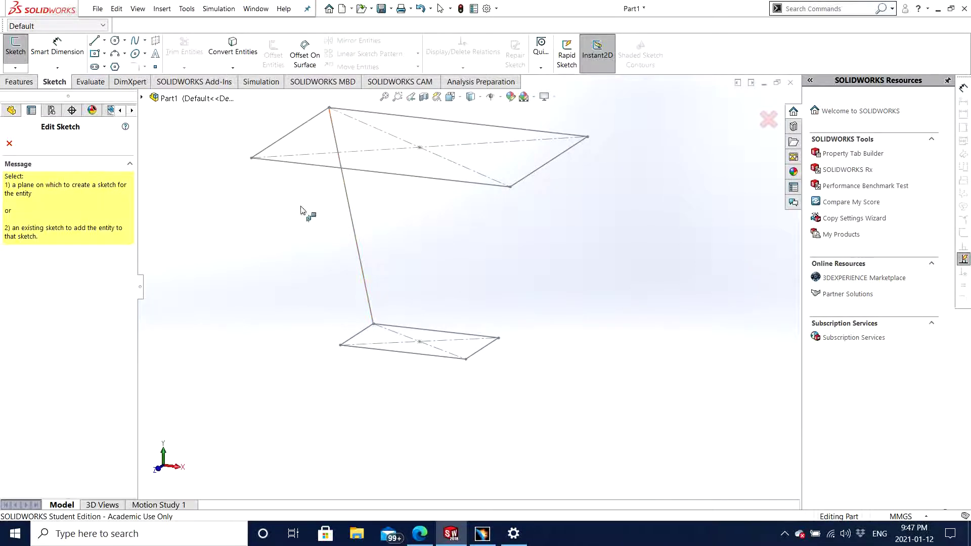
mouse_move(308, 212)
middle_down()
mouse_move(380, 219)
mouse_move(319, 217)
middle_up()
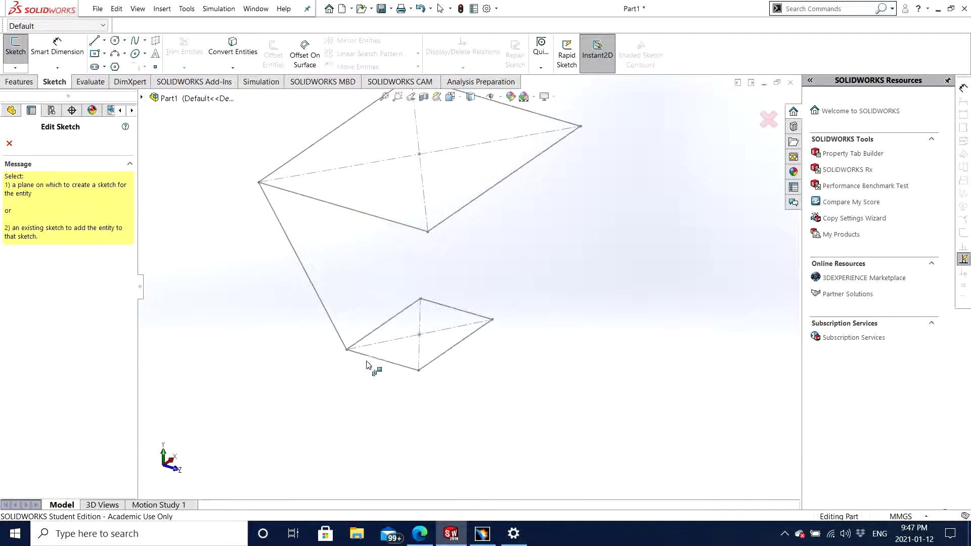
mouse_move(629, 328)
middle_down()
mouse_move(572, 330)
mouse_move(605, 315)
middle_up()
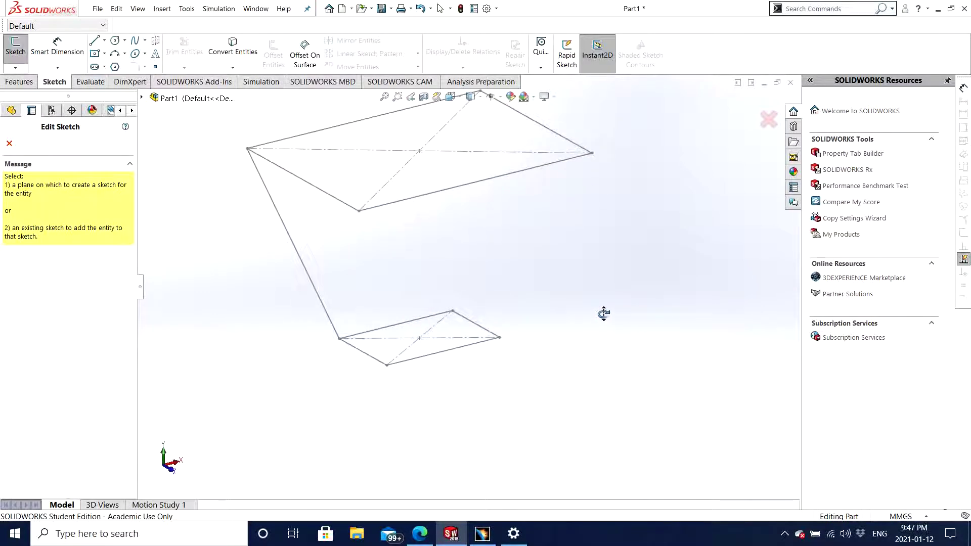
click(595, 155)
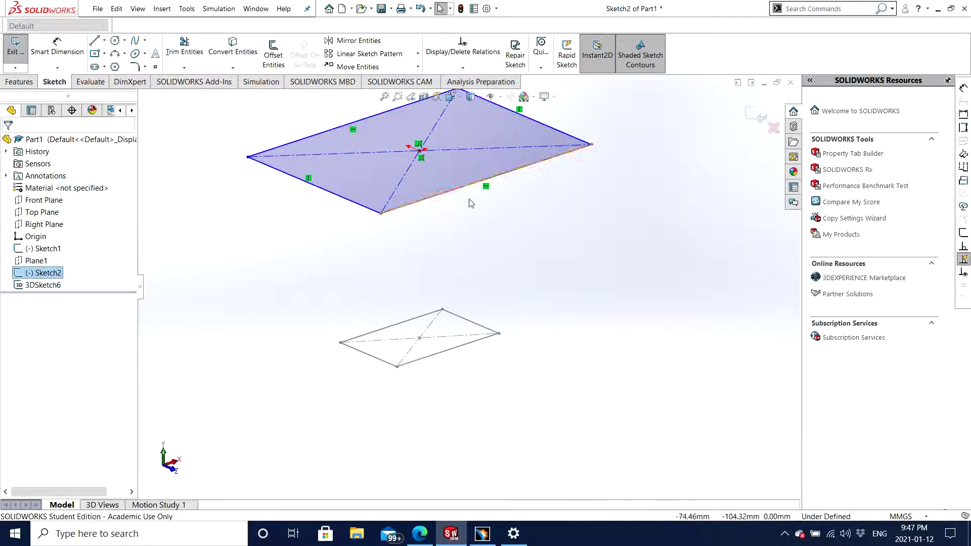
Step: Try to draw a line from the upper rectangle's corner to the lower rectangle within the 2D sketch, and exit the sketch
click(94, 42)
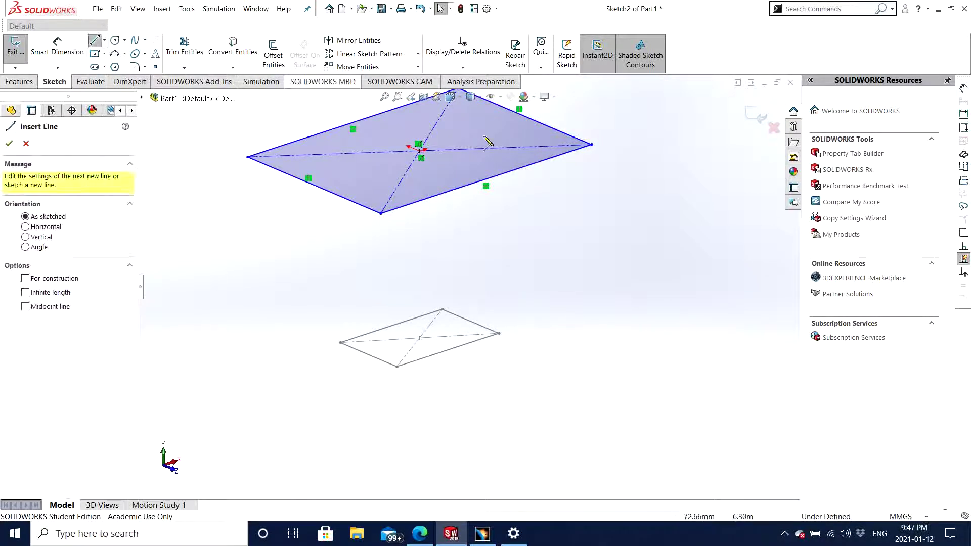
click(592, 145)
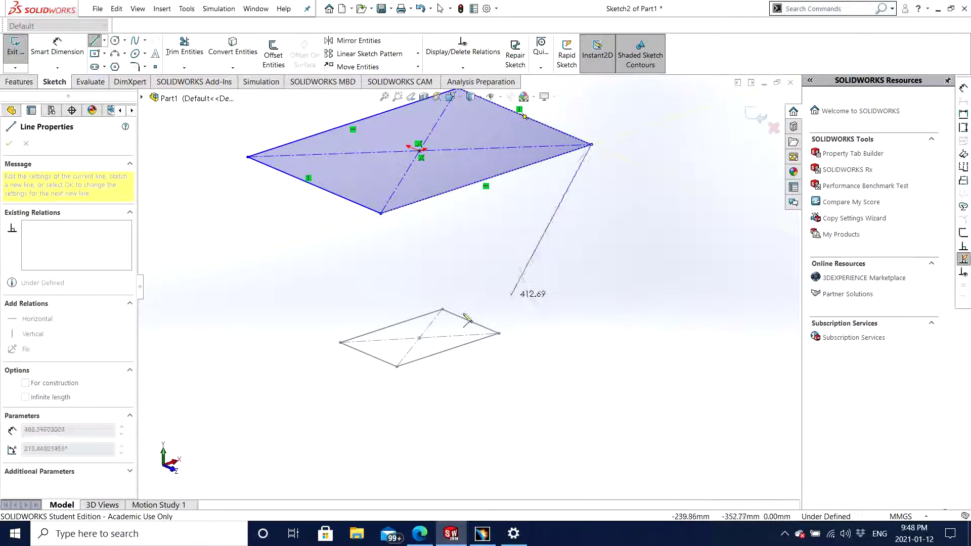
mouse_move(490, 379)
middle_down()
mouse_move(481, 401)
mouse_move(494, 395)
middle_up()
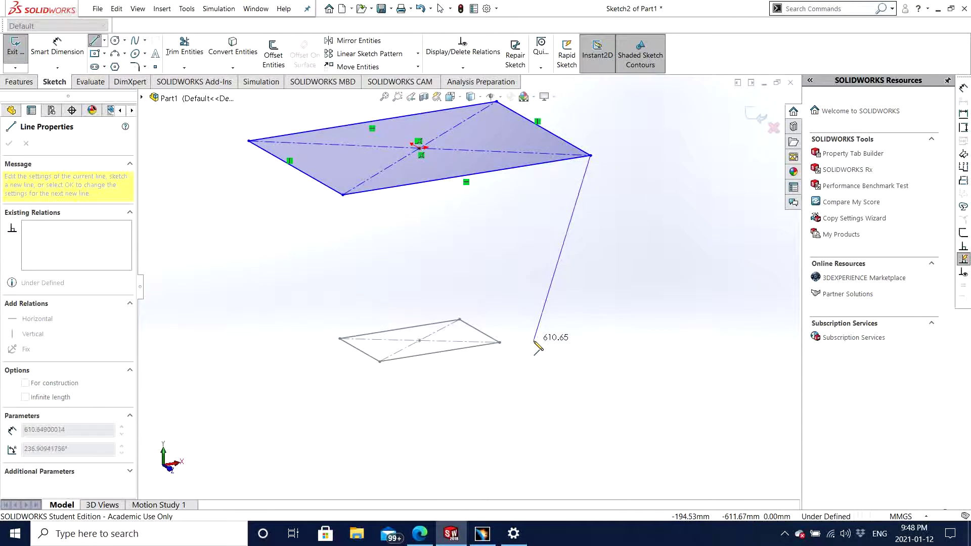
middle_drag(526, 387, 529, 386)
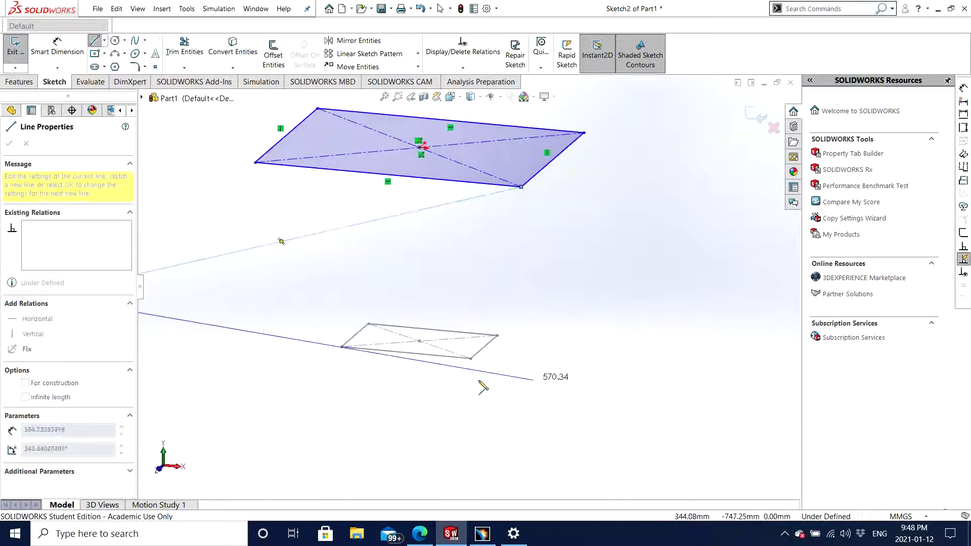
mouse_move(456, 303)
middle_down()
mouse_move(448, 301)
mouse_move(559, 393)
mouse_move(528, 375)
mouse_move(572, 367)
mouse_move(505, 353)
mouse_move(528, 325)
mouse_move(540, 334)
middle_up()
key(Escape)
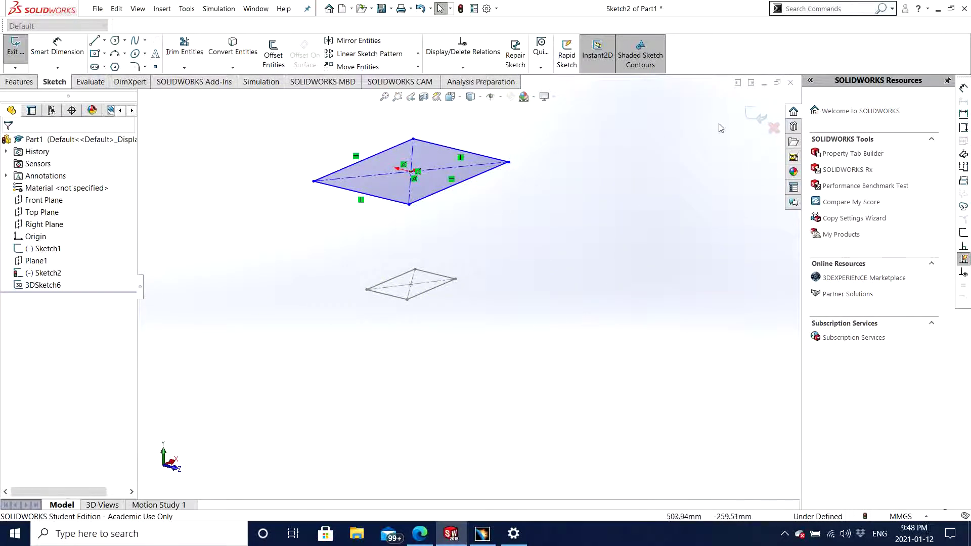
click(757, 116)
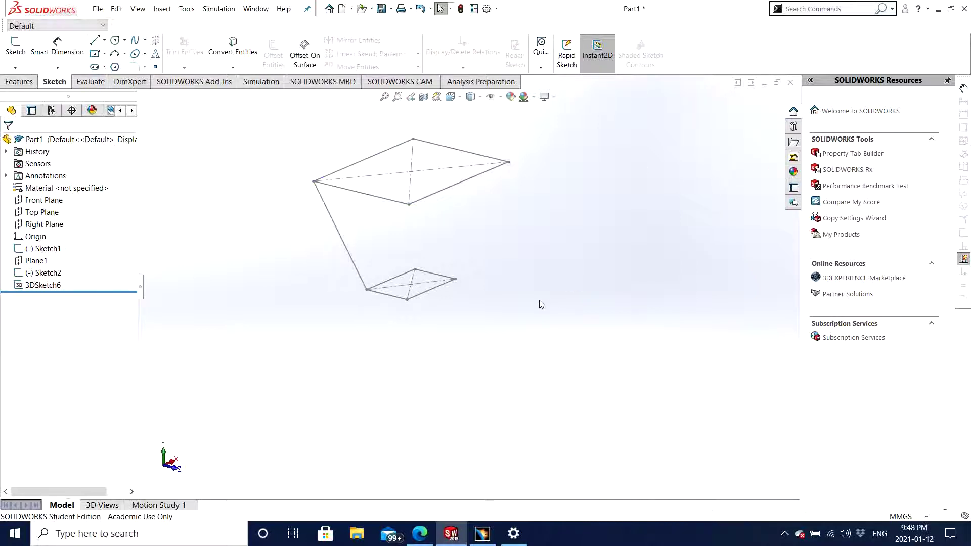
mouse_move(540, 304)
middle_down()
mouse_move(355, 347)
mouse_move(479, 319)
mouse_move(489, 332)
mouse_move(522, 341)
mouse_move(415, 327)
mouse_move(523, 302)
mouse_move(206, 195)
middle_up()
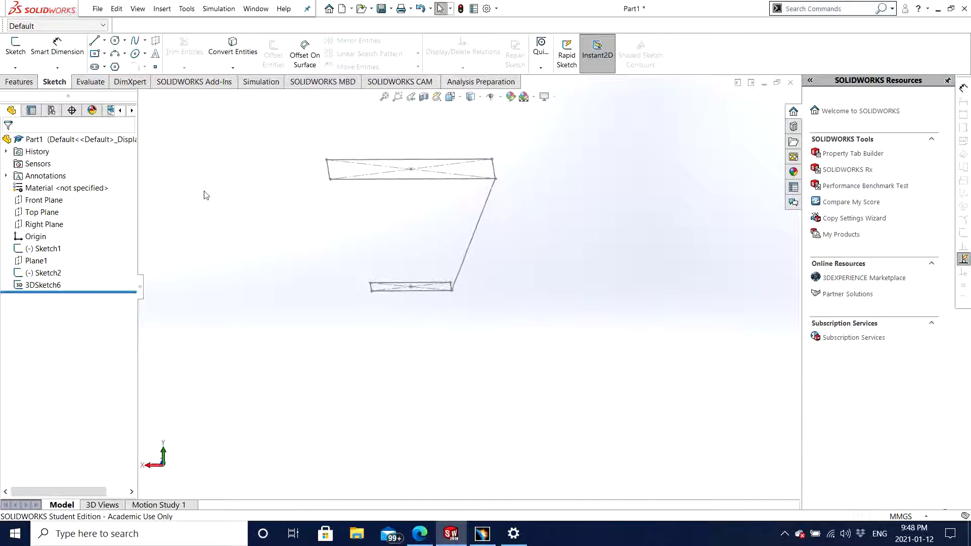
Step: Start another 3D sketch and draw a line joining a second pair of matching corners of the upper and lower rectangles
click(15, 67)
click(28, 93)
mouse_move(555, 313)
middle_down()
mouse_move(440, 297)
mouse_move(402, 211)
middle_up()
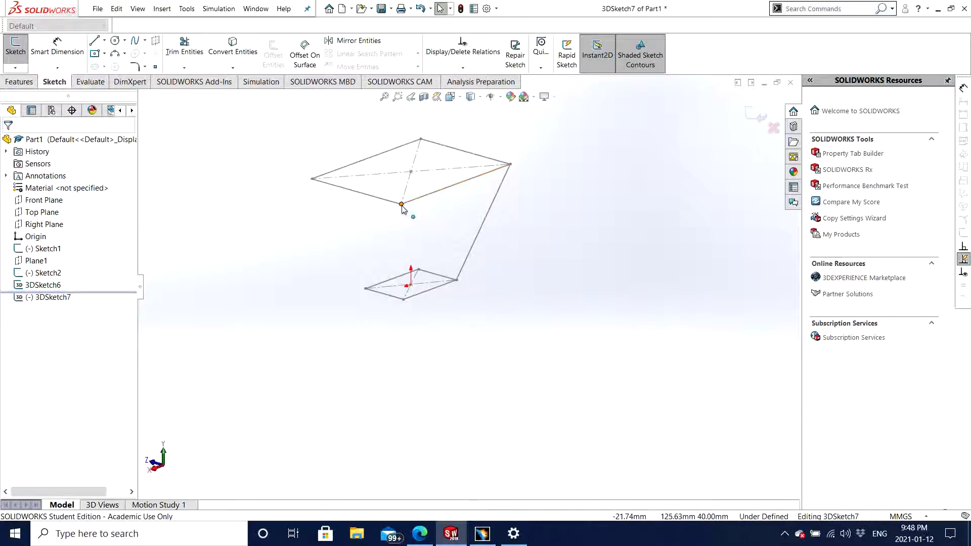
click(402, 205)
middle_drag(481, 318, 314, 207)
click(94, 41)
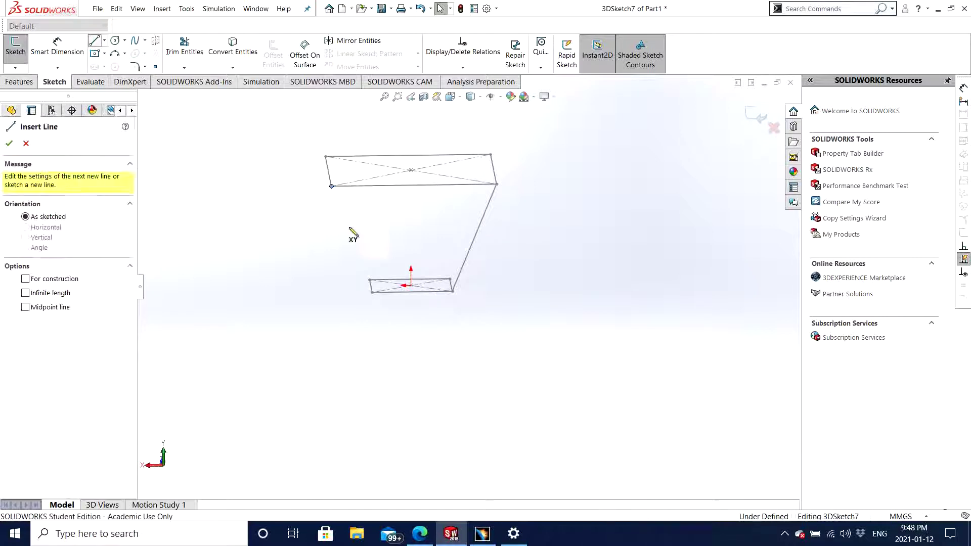
scroll(361, 243, down, 2)
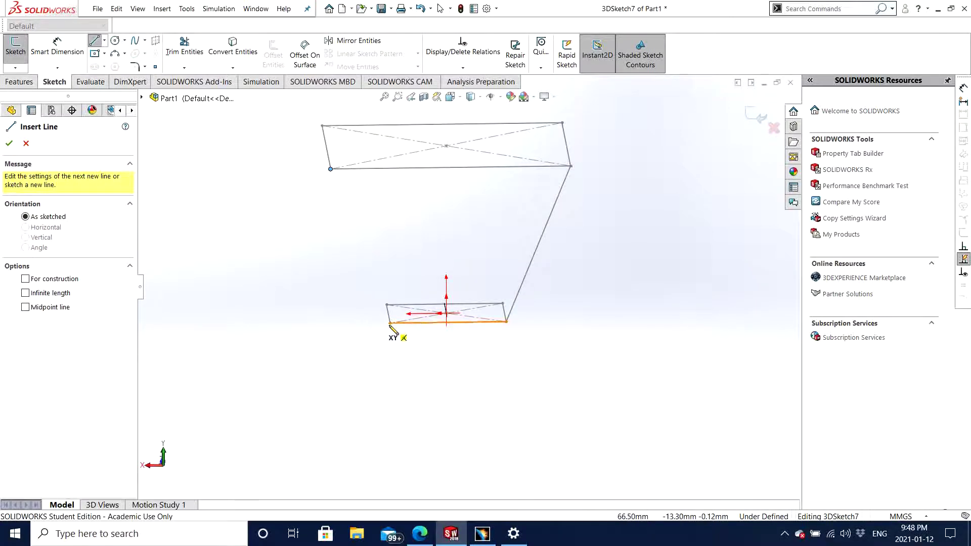
click(314, 282)
mouse_move(314, 282)
middle_down()
mouse_move(377, 267)
mouse_move(477, 271)
middle_up()
click(449, 181)
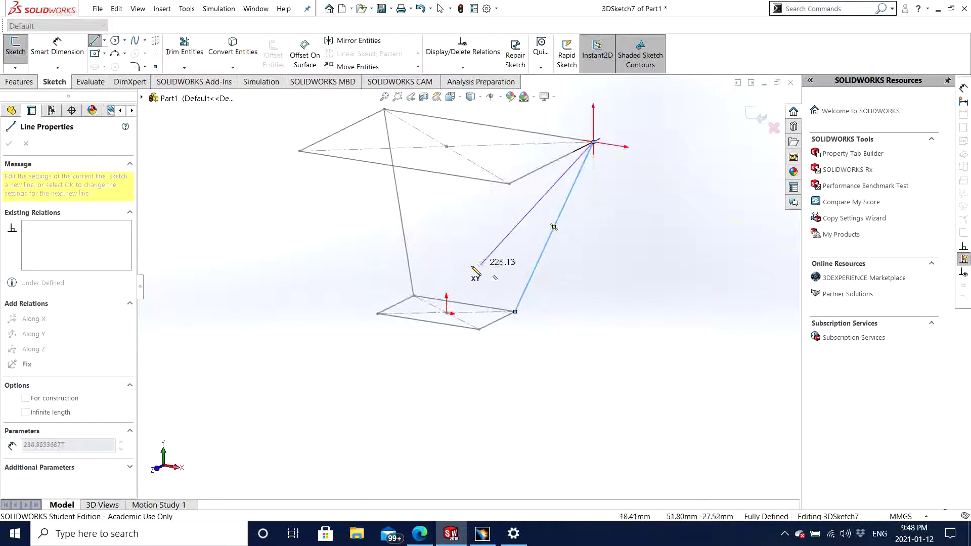
key(Escape)
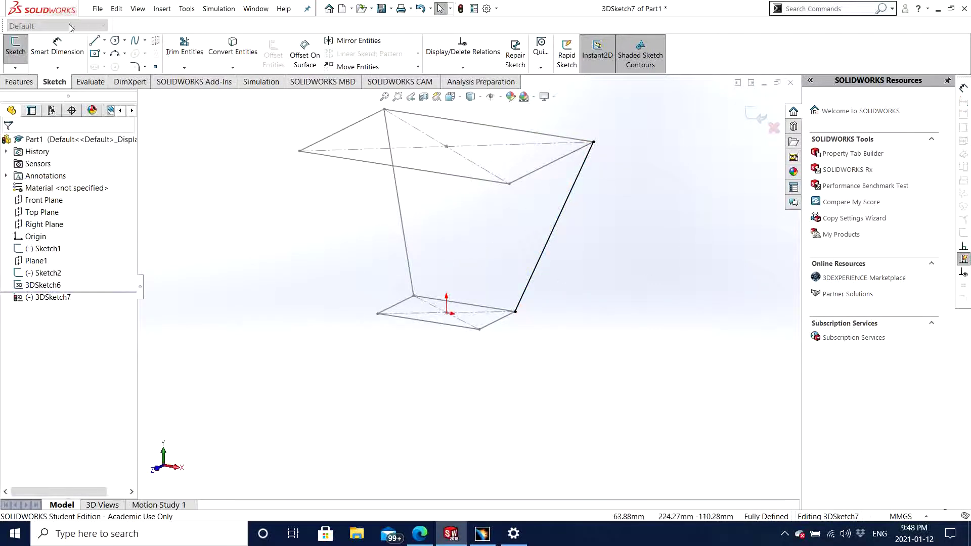
Step: Draw a line joining a third pair of matching corners of the two rectangles in the same 3D sketch
click(94, 40)
middle_drag(303, 147, 390, 222)
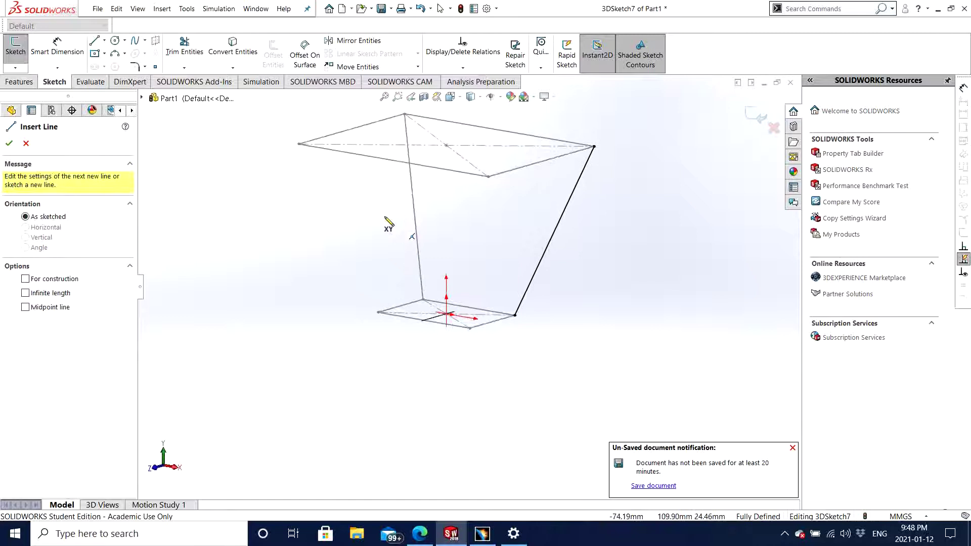
click(489, 176)
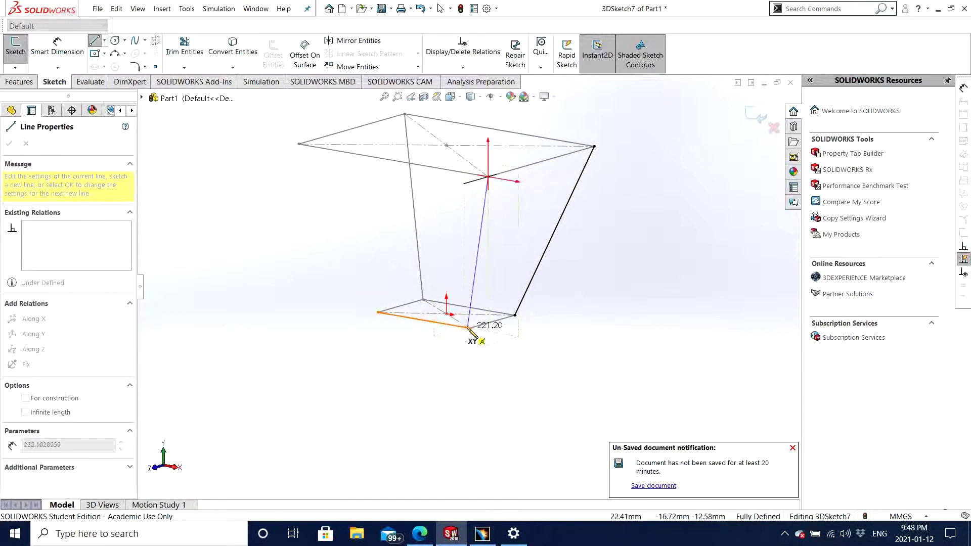
click(470, 329)
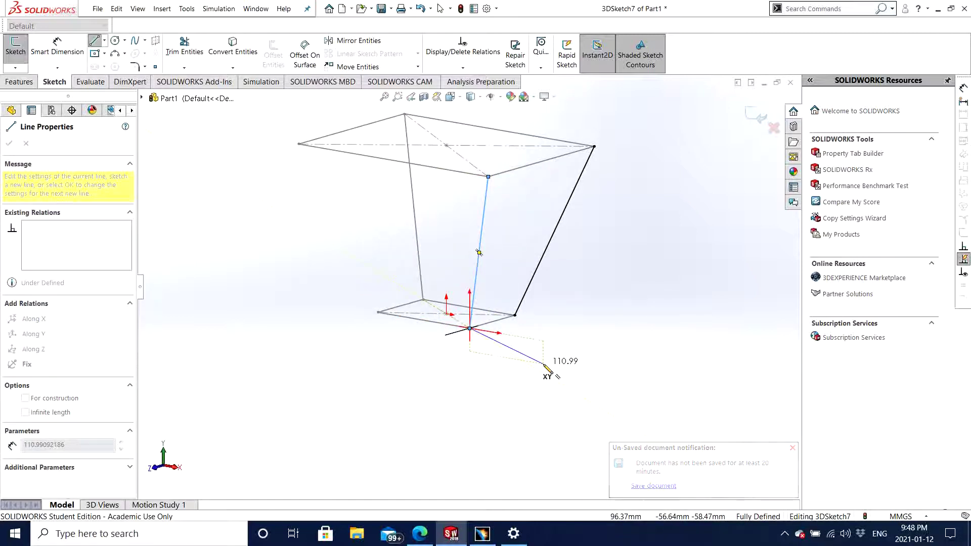
key(Escape)
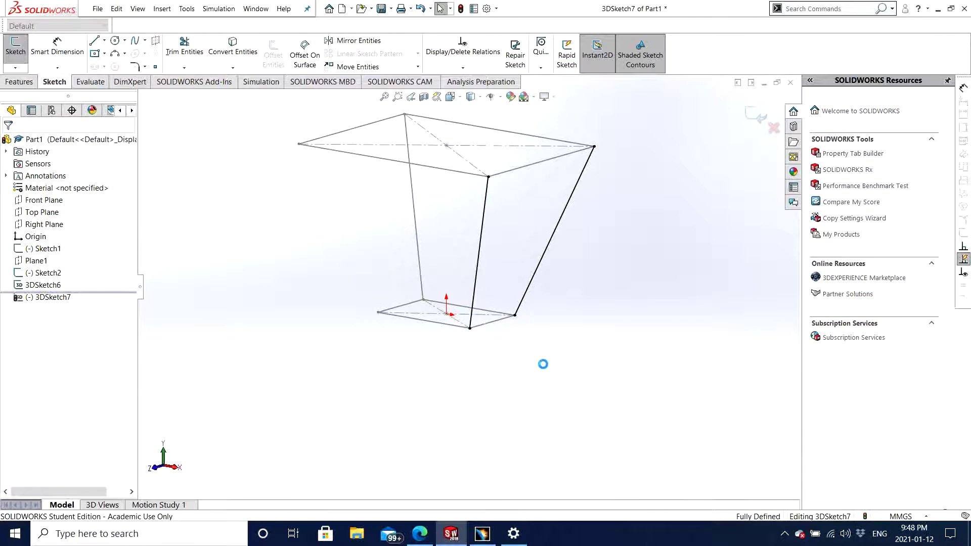
Step: Draw the line joining the last unconnected pair of rectangle corners, and exit the 3D sketch
click(94, 40)
middle_drag(243, 233, 306, 234)
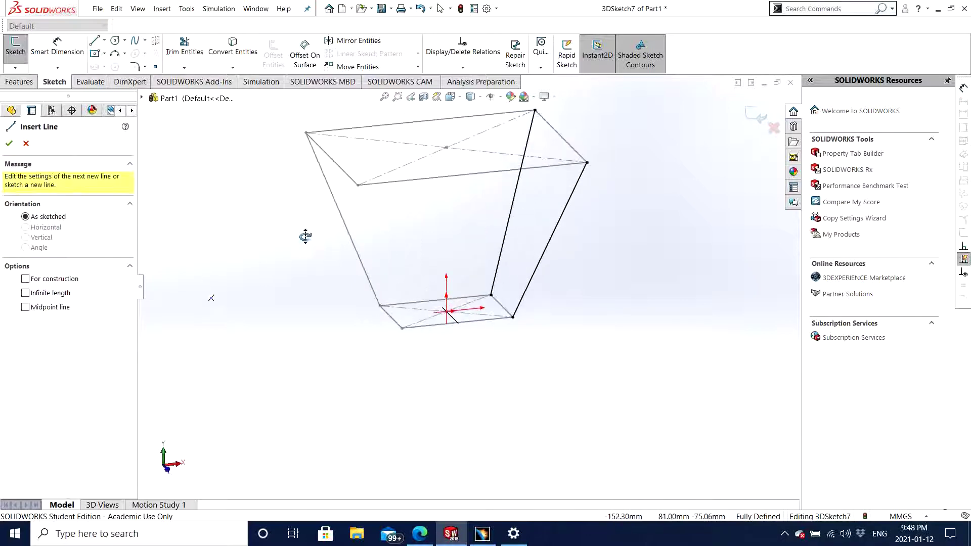
click(358, 185)
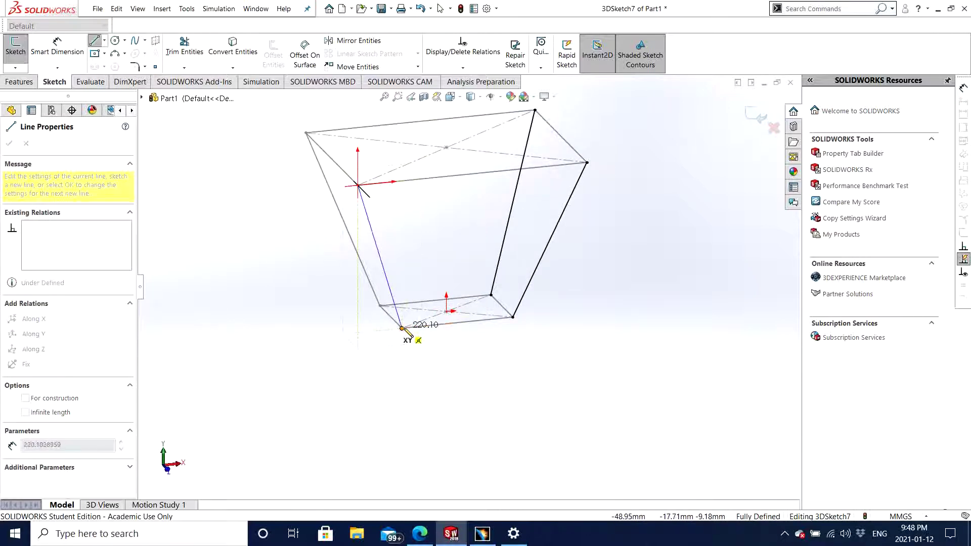
click(402, 329)
key(Escape)
key(Escape)
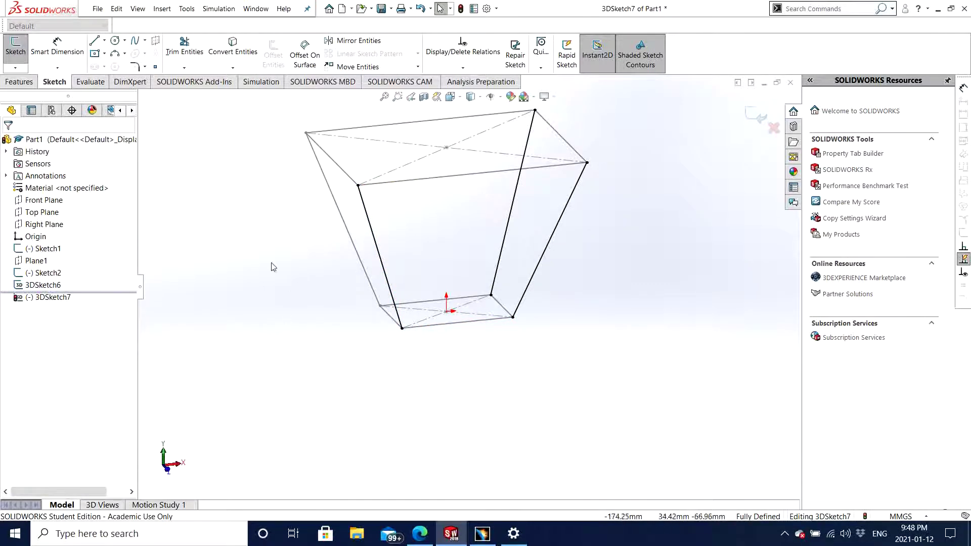
click(755, 115)
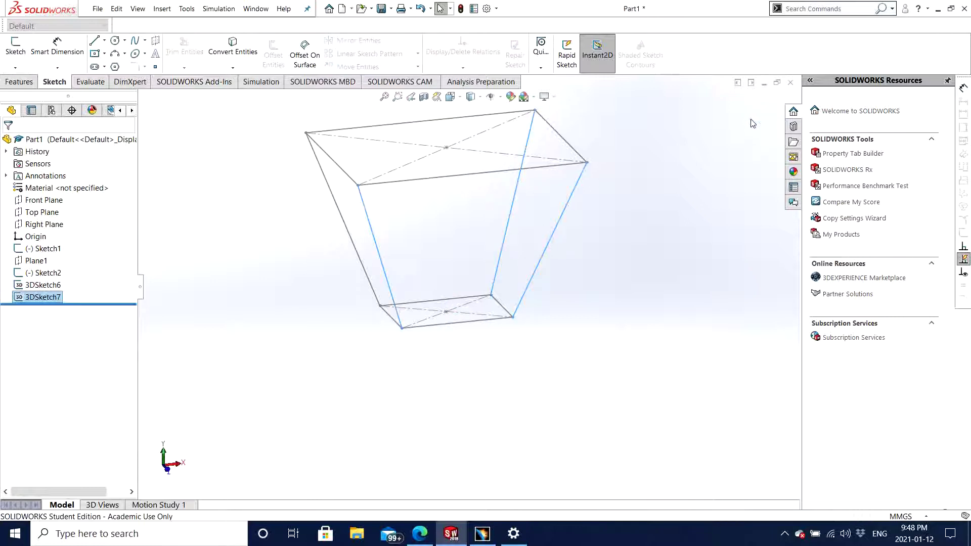
Step: Start a Lofted Boss/Base with the upper rectangle, Sketch2, and the lower rectangle, Sketch1, as profiles
mouse_move(607, 223)
middle_down()
mouse_move(526, 227)
mouse_move(615, 182)
mouse_move(605, 205)
middle_up()
click(19, 81)
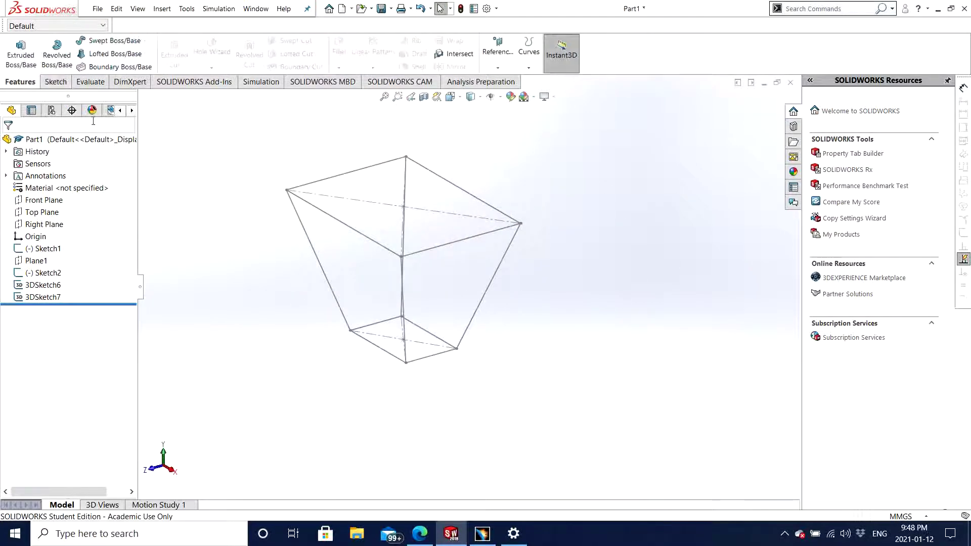
click(110, 54)
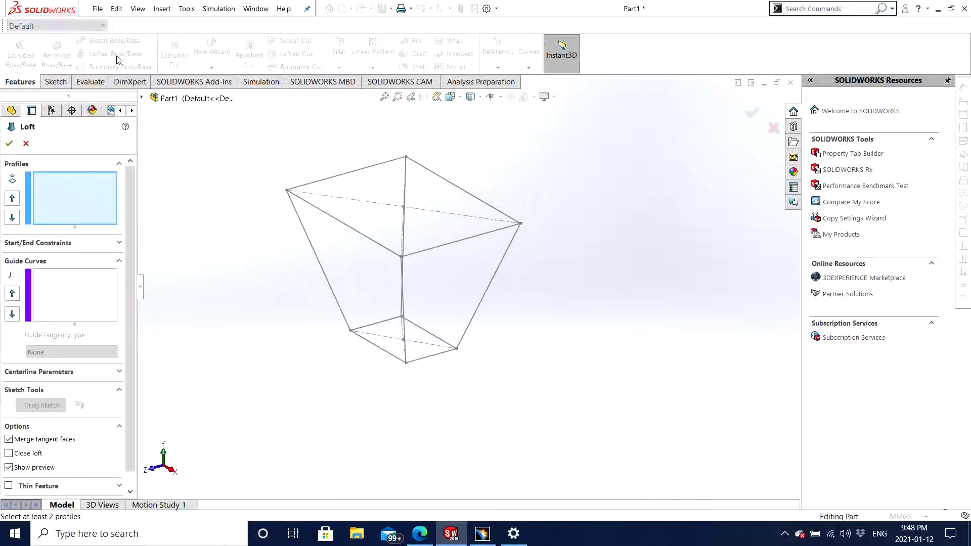
click(50, 188)
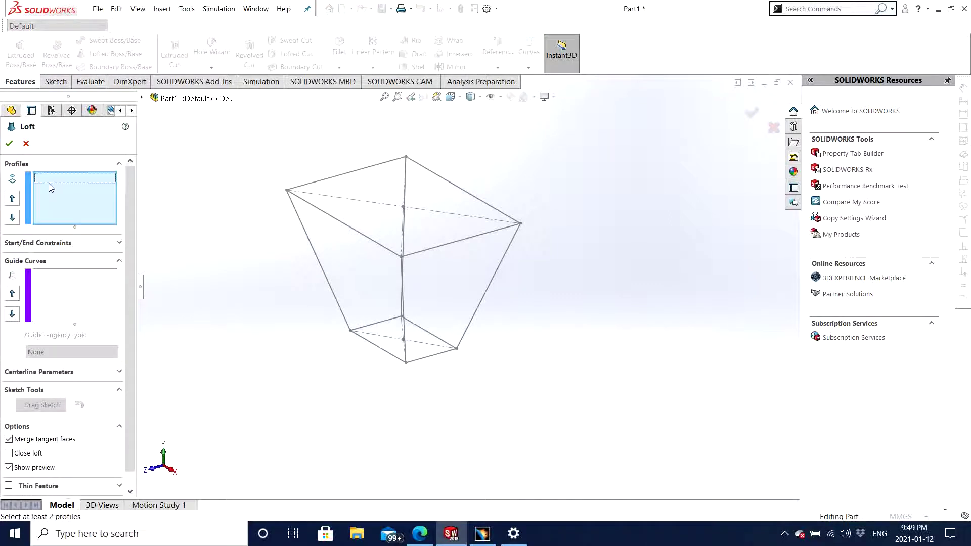
click(330, 218)
middle_drag(480, 359, 493, 351)
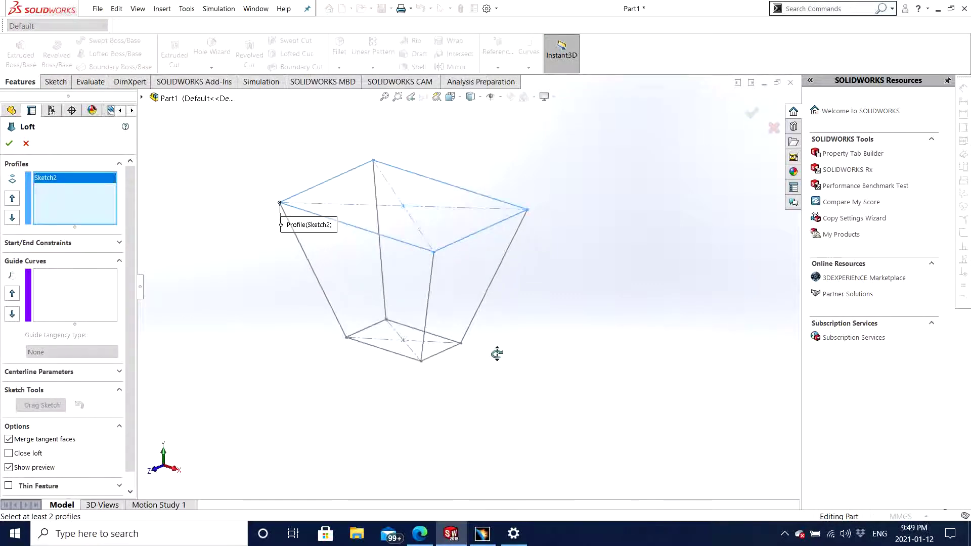
click(387, 353)
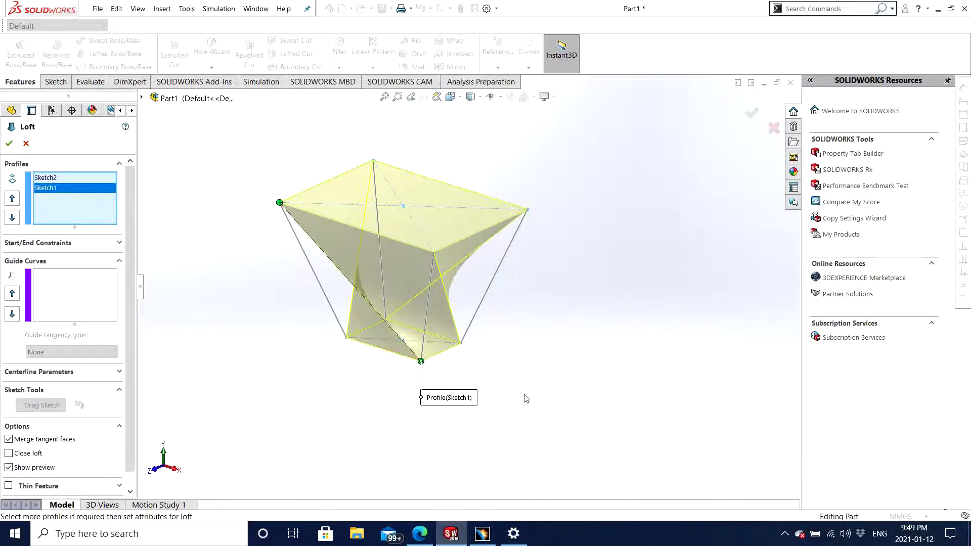
Step: Move the upper profile's loft connector to the corner matching the lower profile's connector to untwist the loft
middle_drag(526, 398, 545, 387)
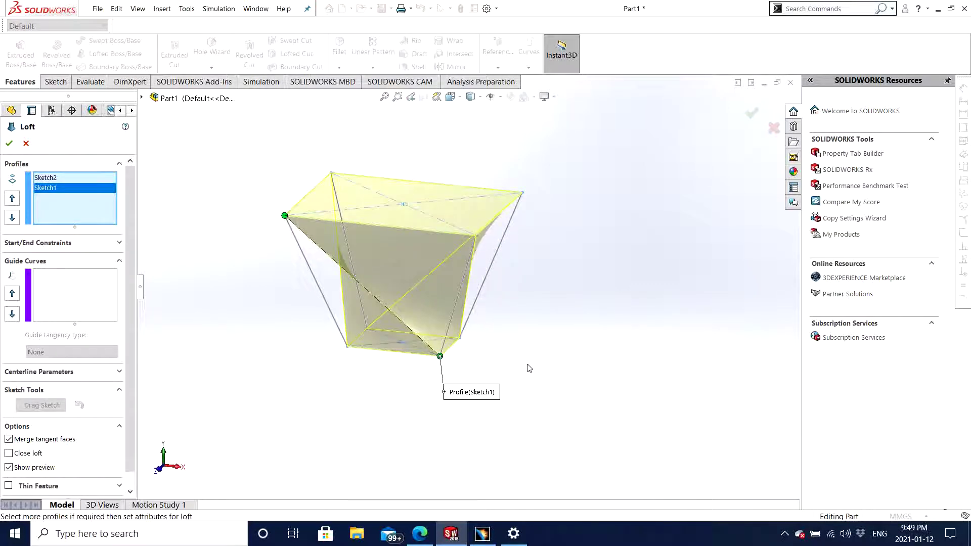
scroll(388, 312, down, 3)
scroll(389, 309, up, 2)
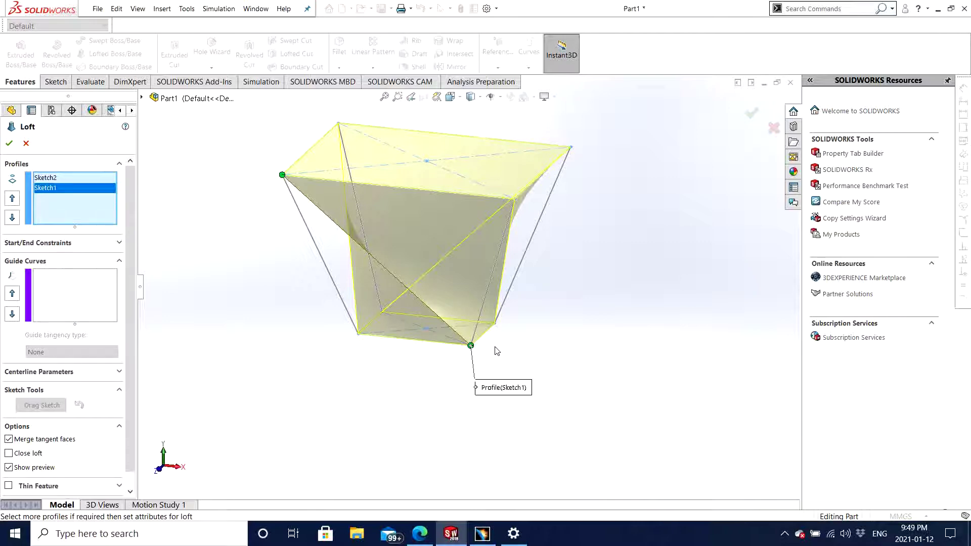
mouse_move(543, 338)
middle_down()
mouse_move(499, 332)
mouse_move(555, 327)
middle_up()
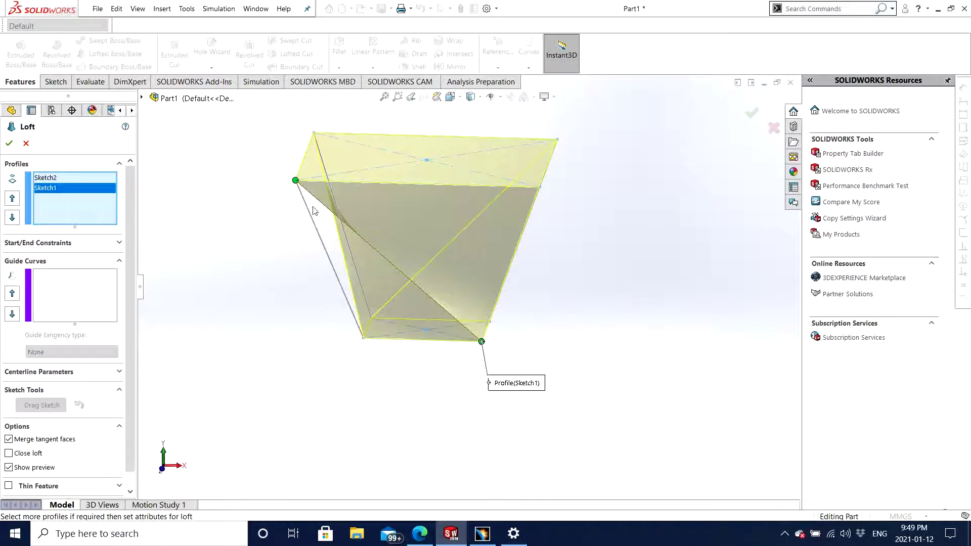
middle_drag(540, 295, 520, 301)
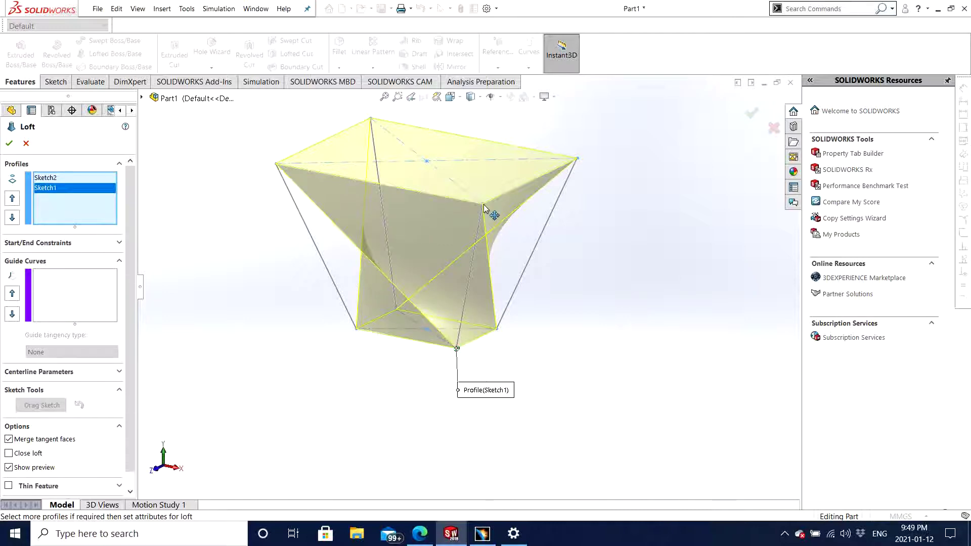
drag(484, 208, 483, 205)
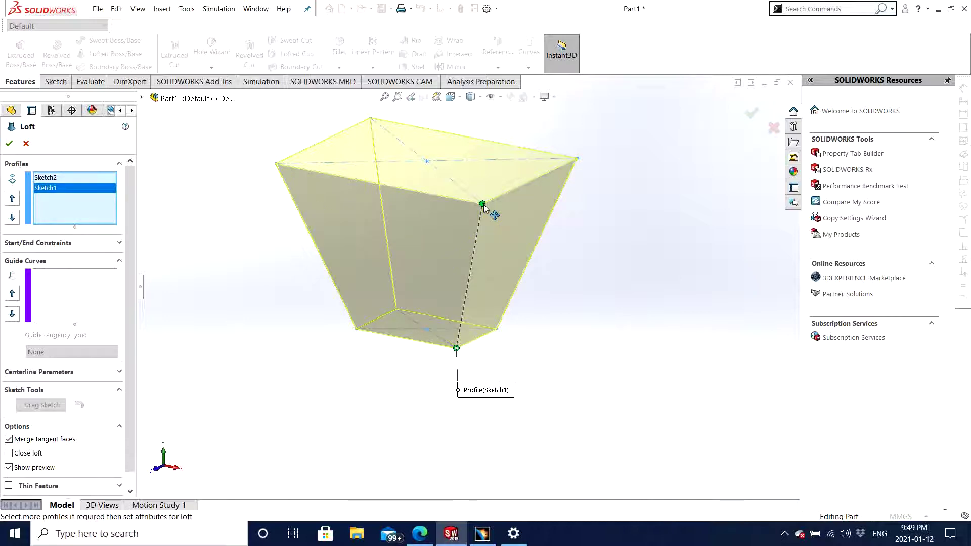
Step: Add the 3D sketch line at the connector corner as the loft's first guide curve, accepting it as an open group
middle_drag(601, 302, 618, 288)
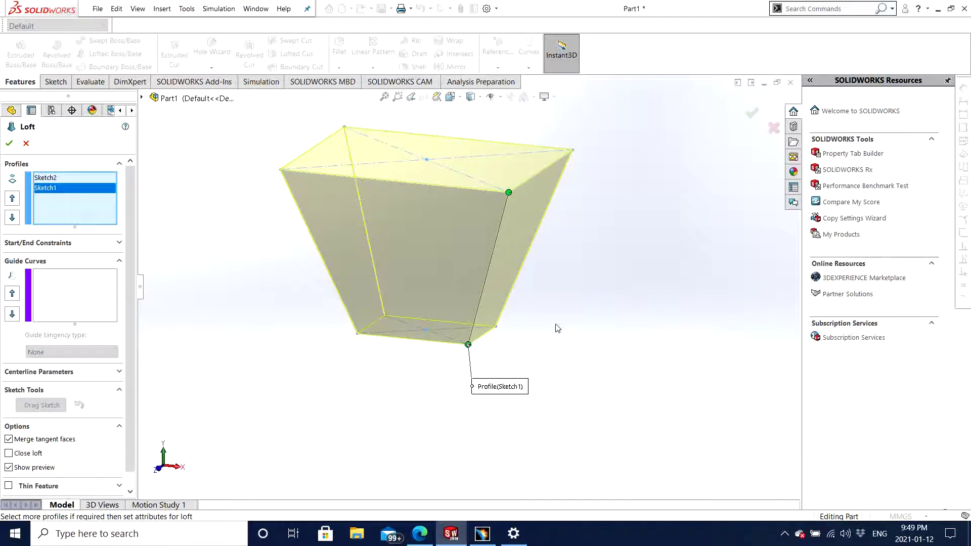
middle_drag(557, 327, 564, 306)
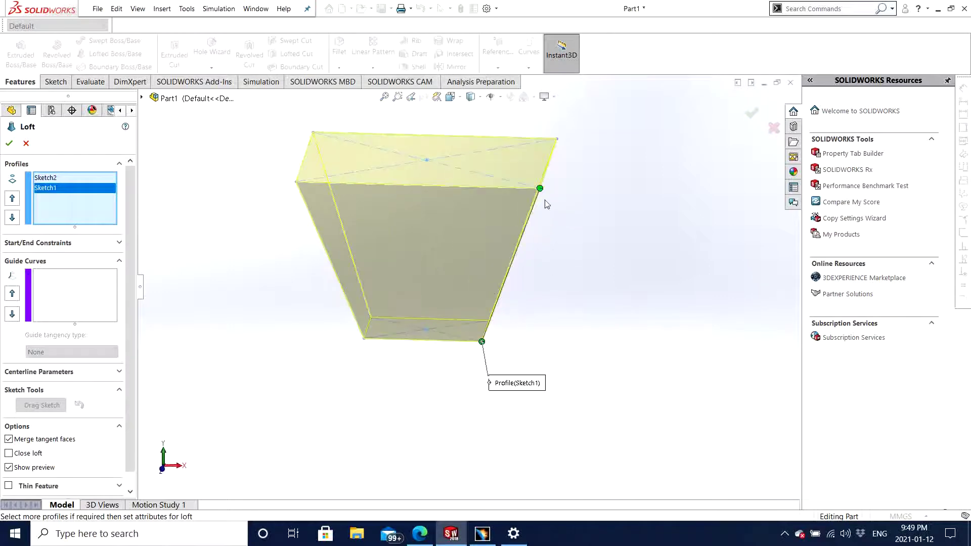
middle_drag(569, 228, 530, 254)
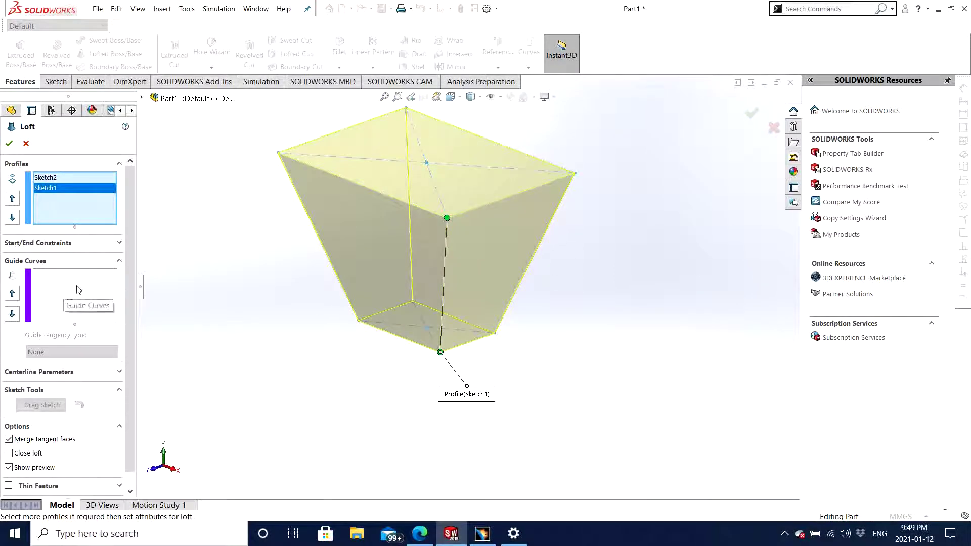
middle_drag(499, 343, 548, 332)
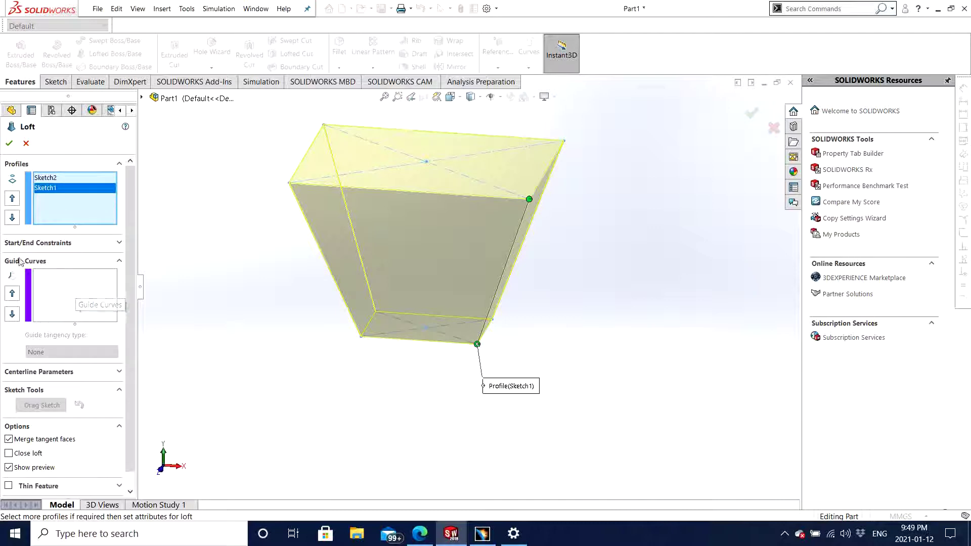
middle_drag(563, 294, 532, 295)
click(97, 288)
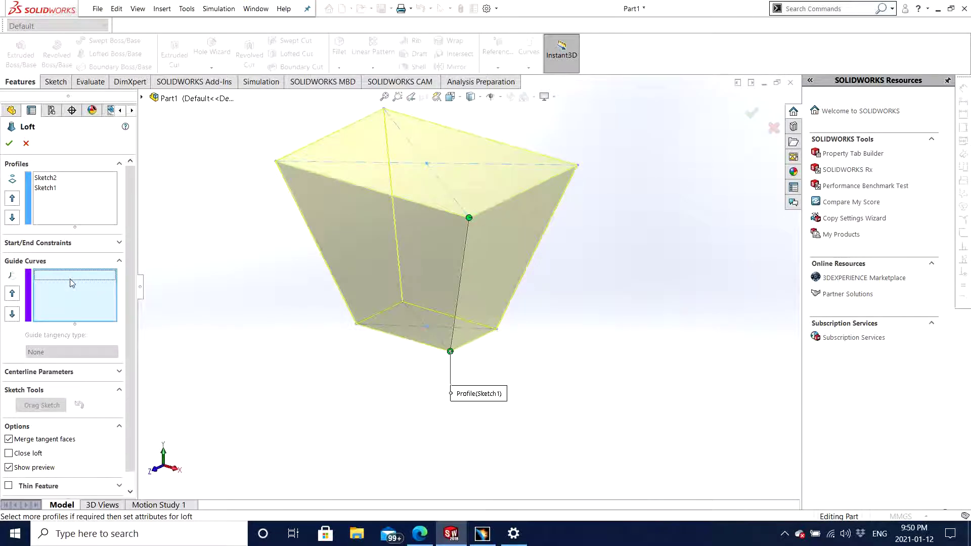
middle_drag(313, 369, 458, 251)
click(477, 240)
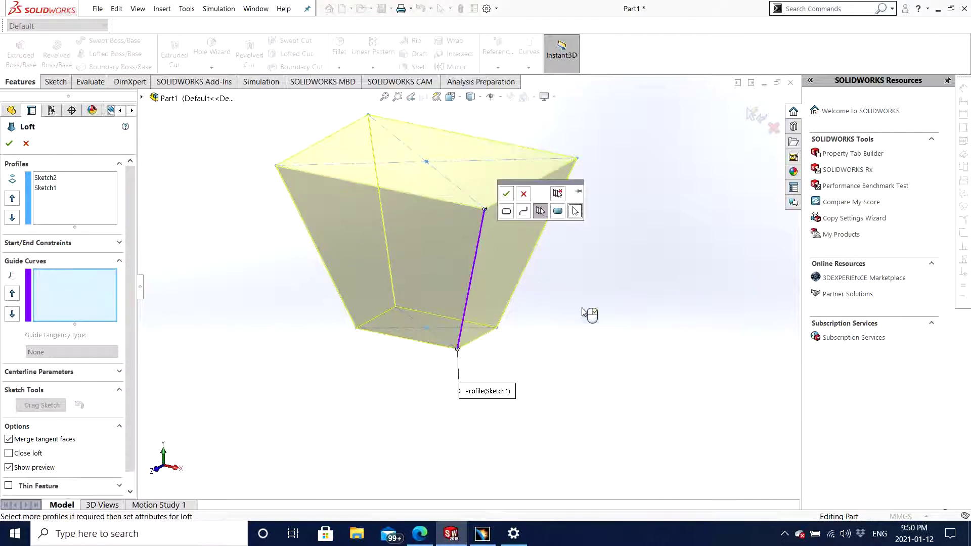
middle_drag(589, 313, 531, 318)
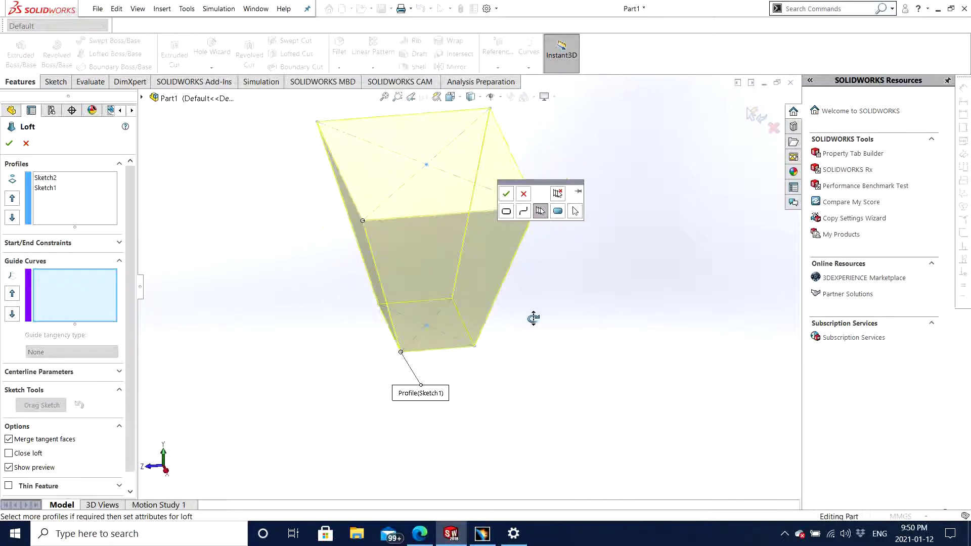
click(506, 194)
Step: Add the 3D sketch line at the adjacent front corner as a second open-group guide curve
middle_drag(313, 323, 221, 320)
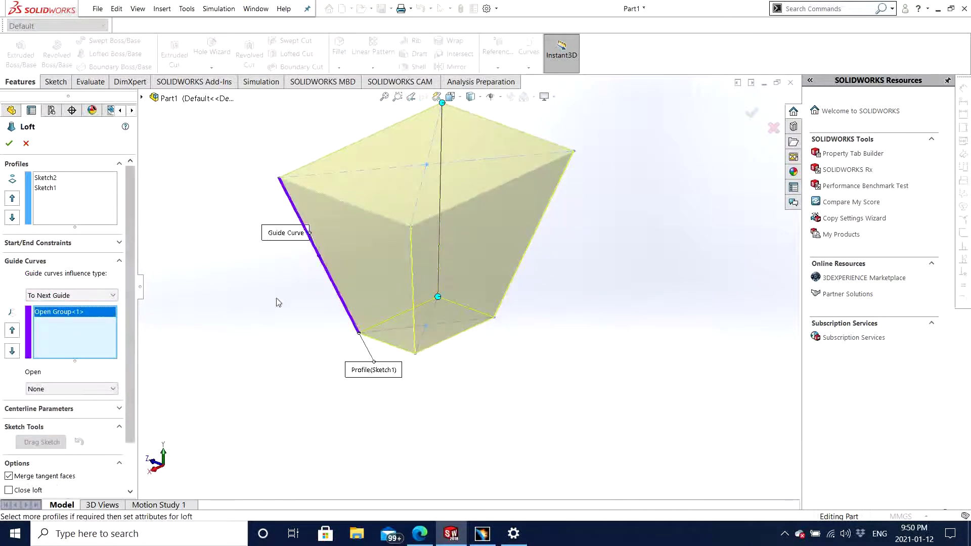
click(412, 237)
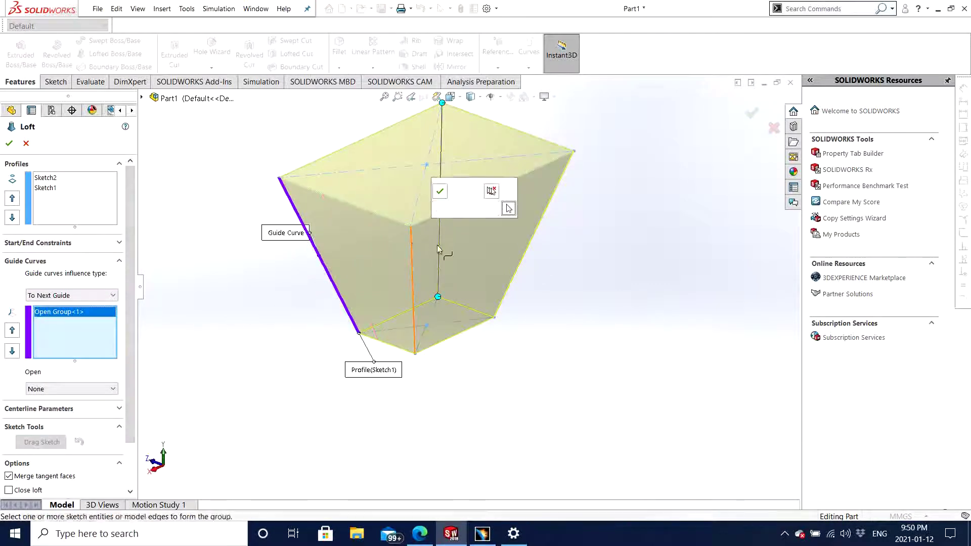
click(440, 191)
Step: Add the single corner line of 3DSketch6 as the loft's third guide curve
middle_drag(445, 213, 513, 282)
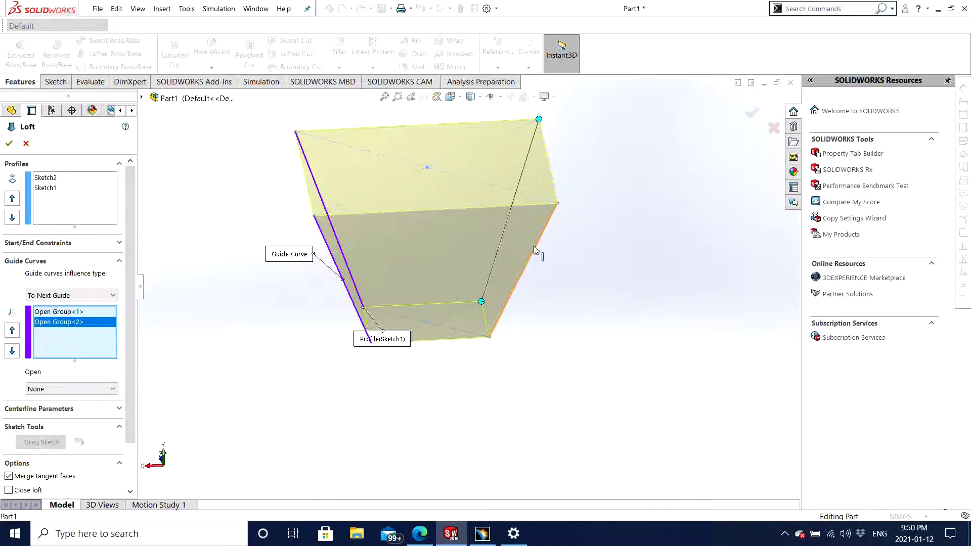
click(546, 222)
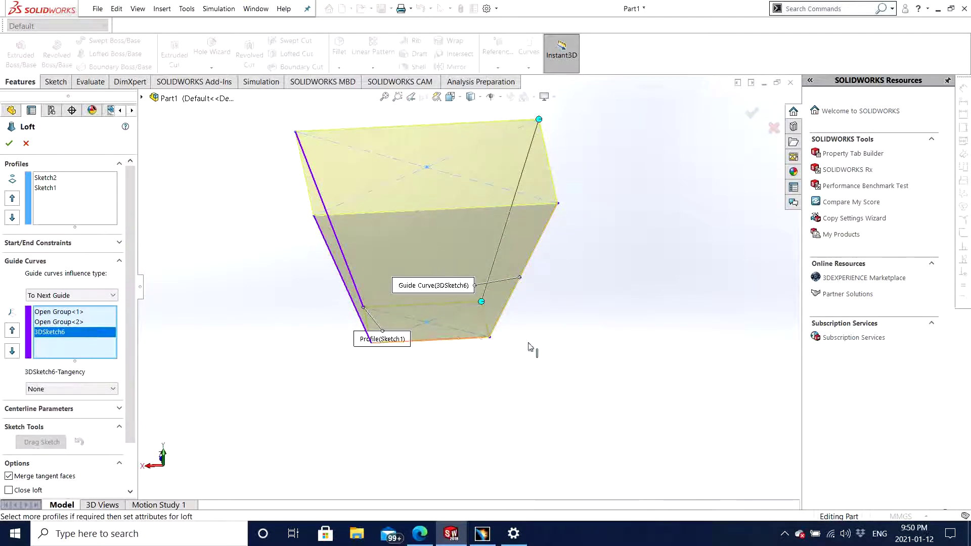
middle_drag(531, 347, 377, 323)
click(345, 275)
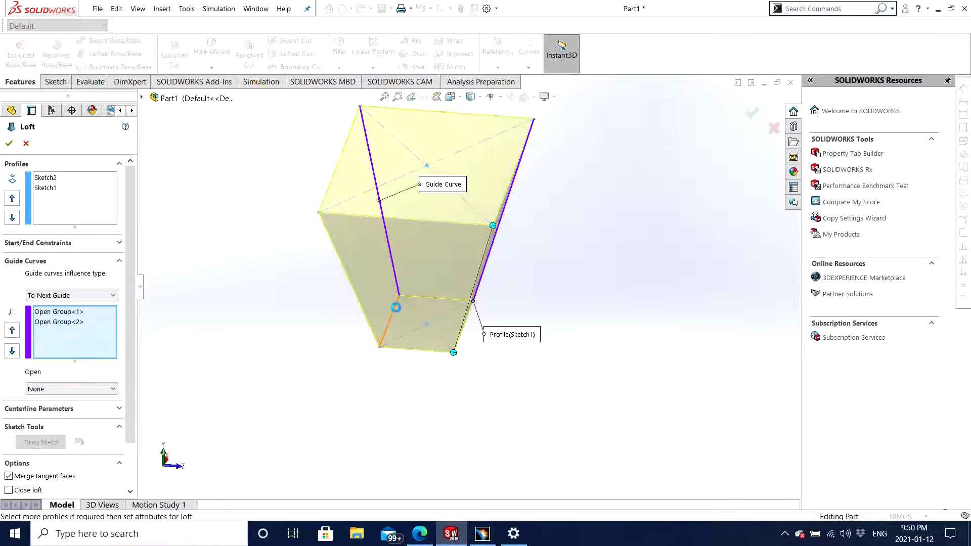
middle_drag(498, 294, 453, 347)
click(329, 275)
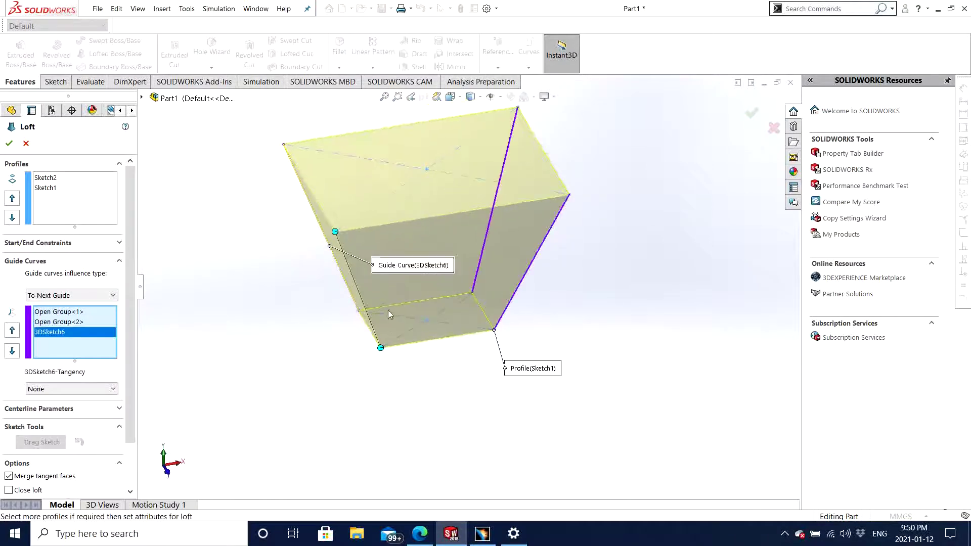
Step: Add the remaining corner line as an open-group guide curve and complete the loft
click(363, 300)
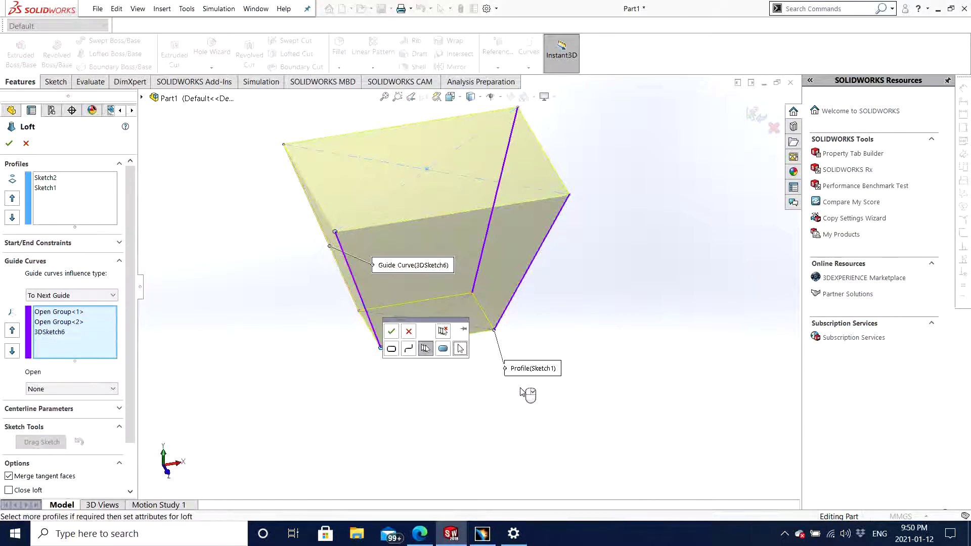
click(396, 343)
middle_drag(325, 358, 314, 349)
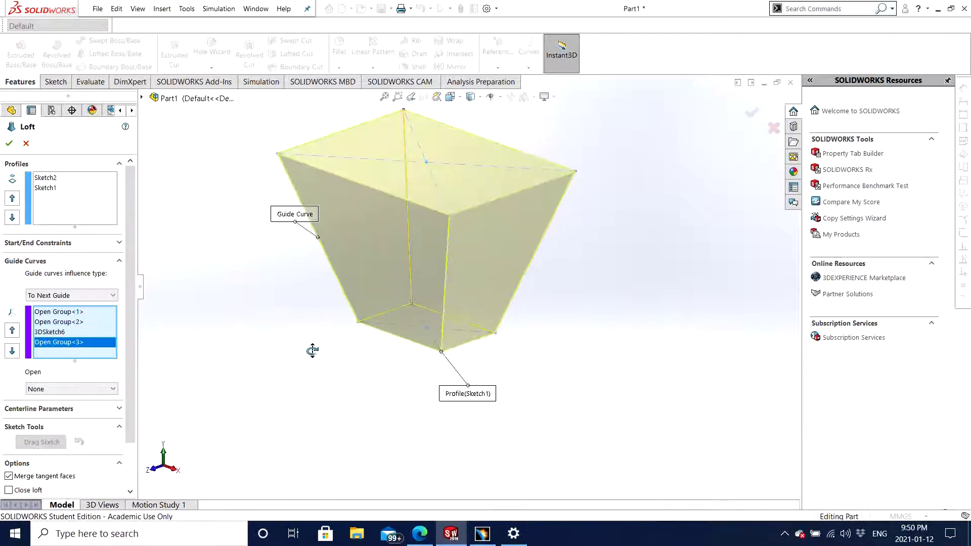
click(8, 143)
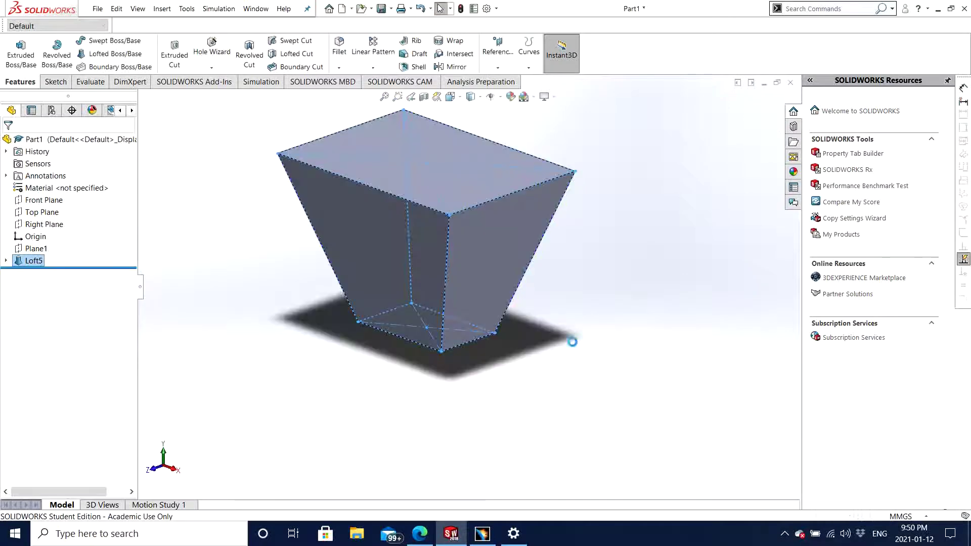
mouse_move(578, 361)
middle_down()
mouse_move(371, 373)
mouse_move(601, 281)
mouse_move(451, 243)
mouse_move(257, 251)
mouse_move(221, 233)
mouse_move(171, 238)
mouse_move(197, 253)
mouse_move(522, 256)
mouse_move(425, 341)
mouse_move(541, 328)
mouse_move(585, 373)
middle_up()
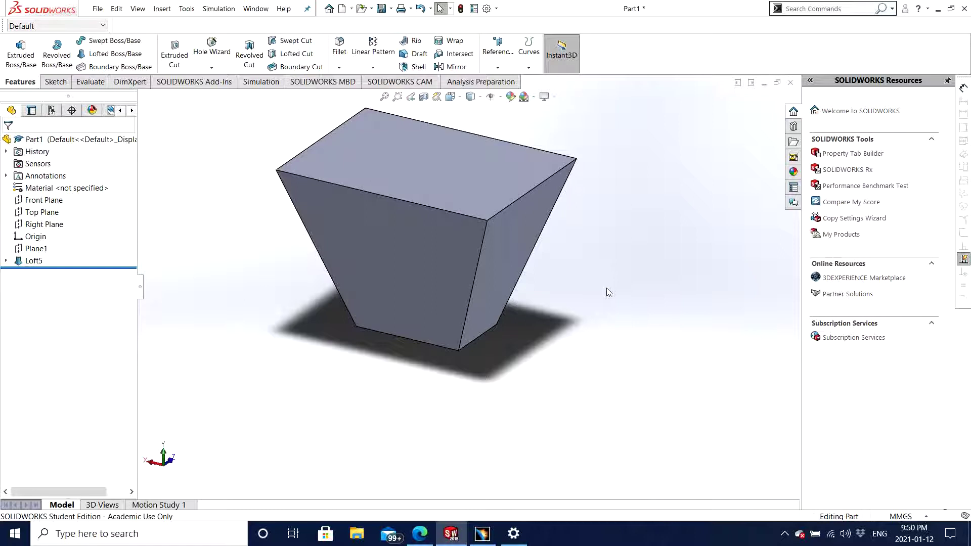
Step: Try to delete 3DSketch6 from among the sketches absorbed by the loft
click(6, 261)
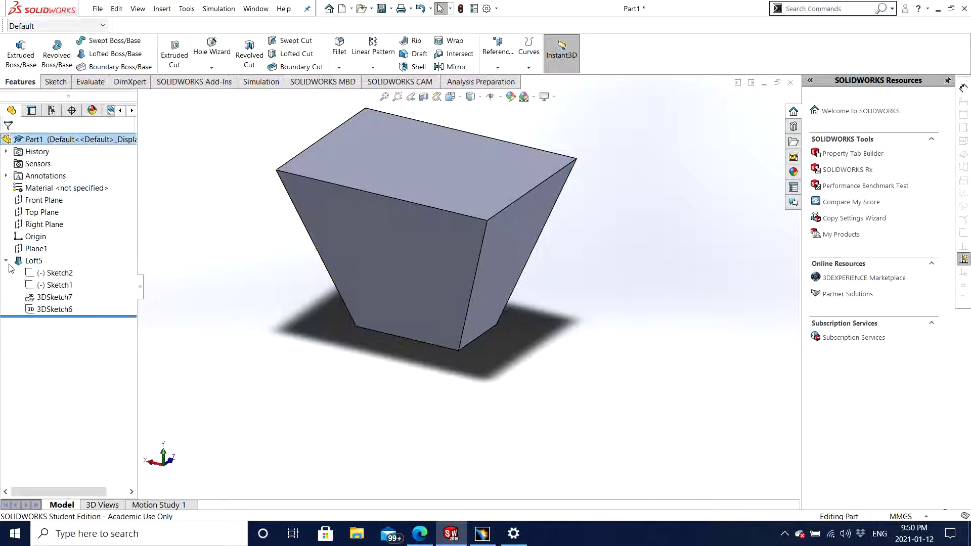
click(53, 309)
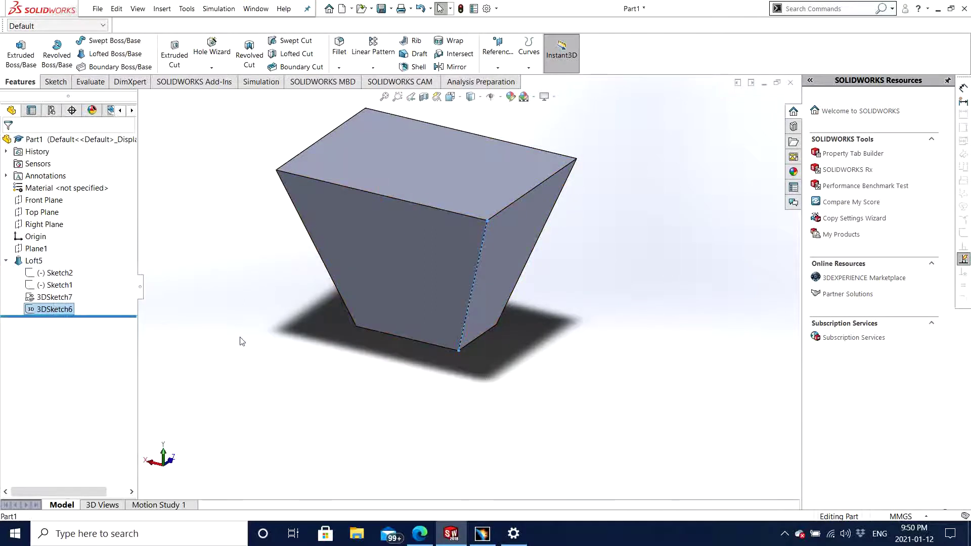
key(Delete)
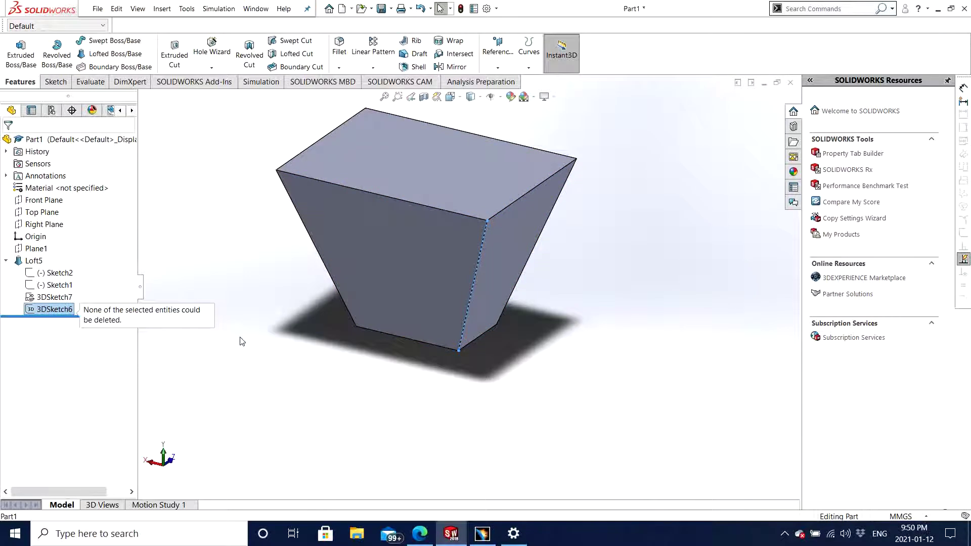
Step: Delete the Loft5 feature while keeping its absorbed sketches
click(54, 285)
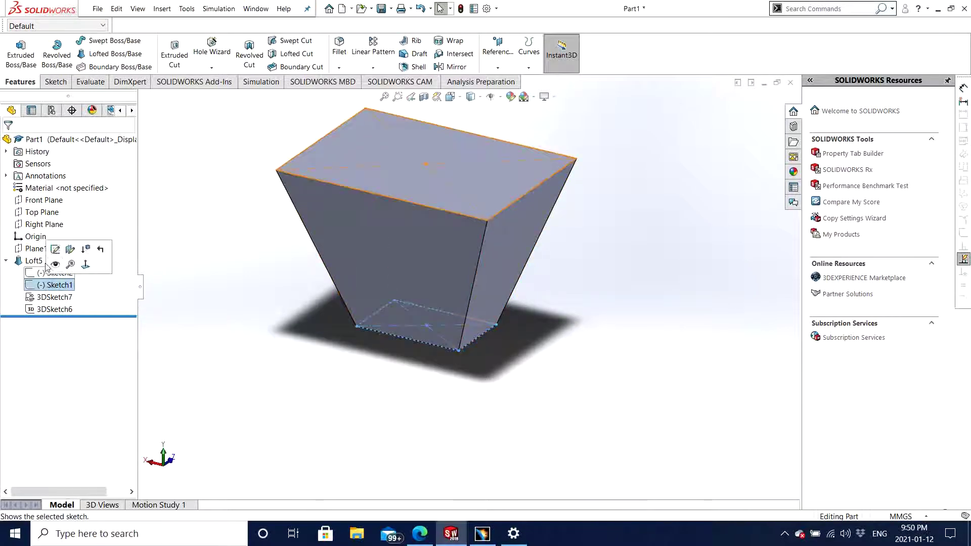
click(37, 261)
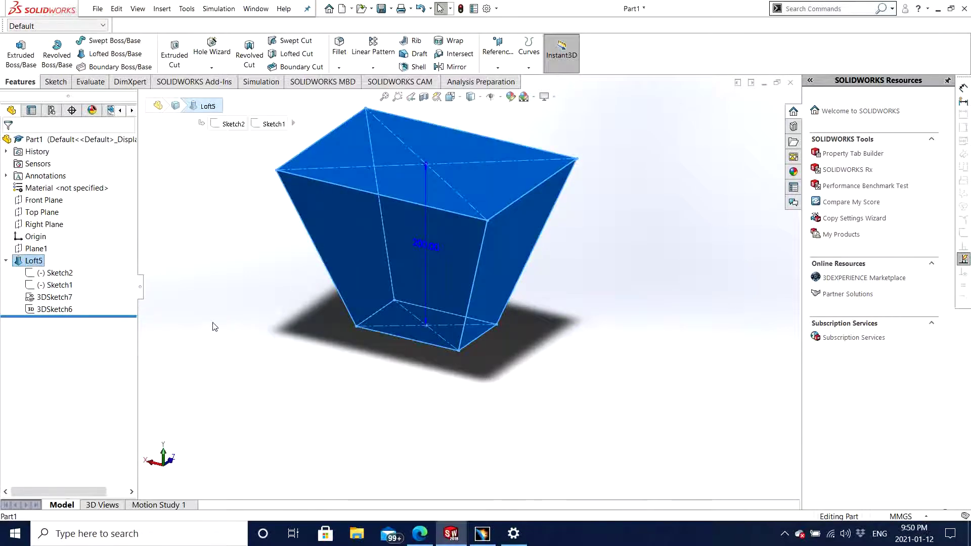
key(Delete)
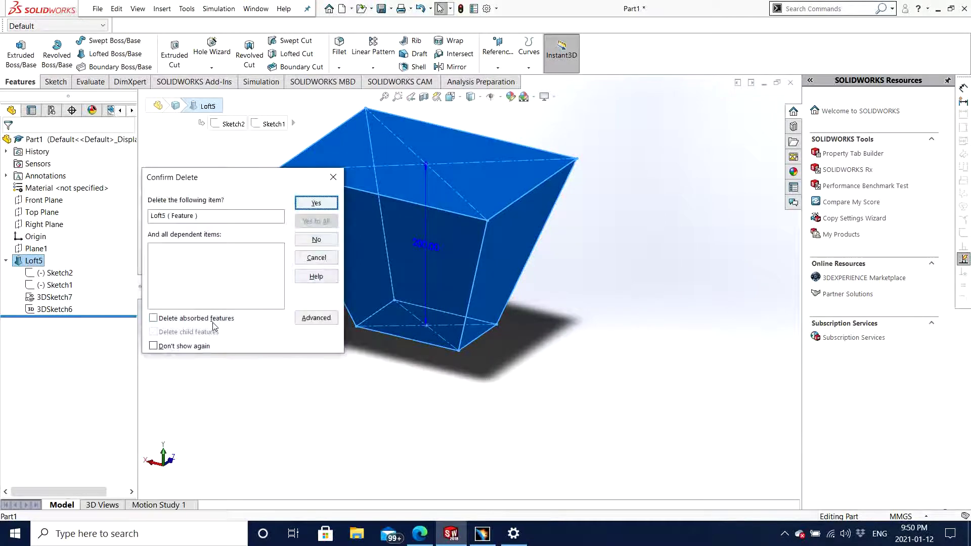
key(Return)
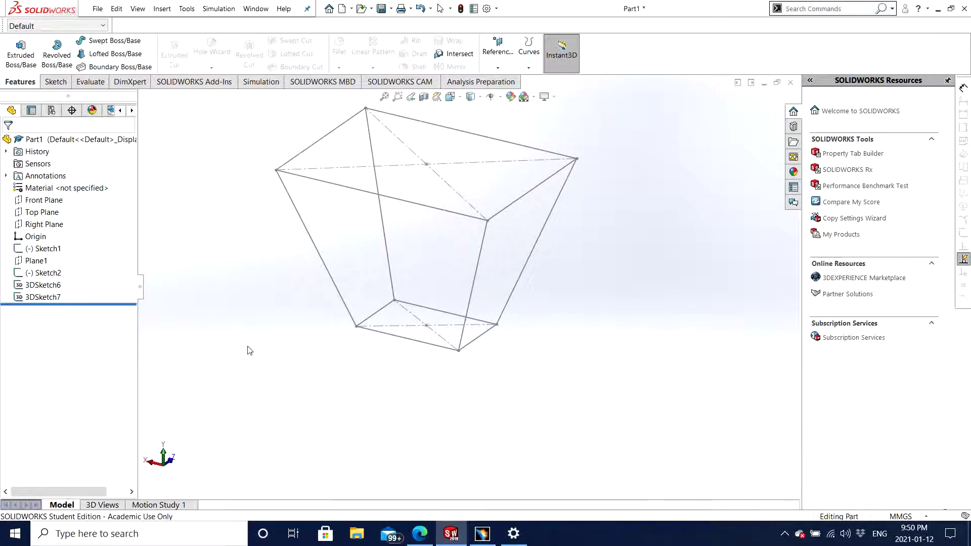
Step: Delete the corner-line sketches 3DSketch7 and 3DSketch6, leaving only the two rectangle sketches
click(48, 298)
key(Delete)
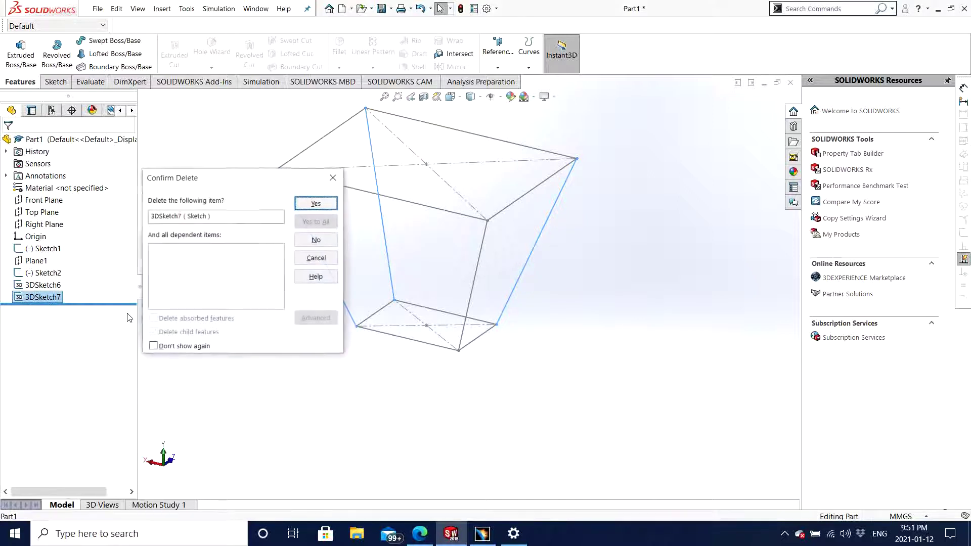
key(Return)
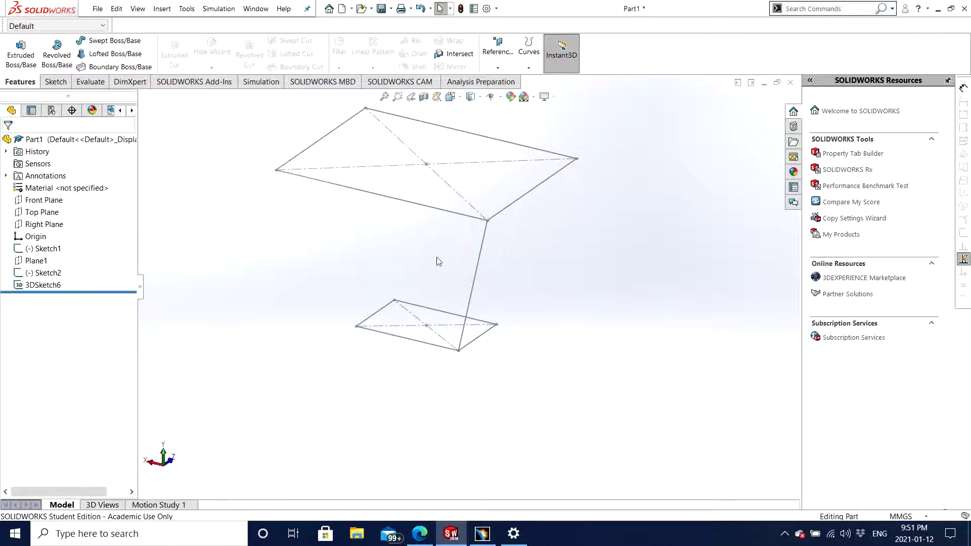
click(500, 253)
key(Delete)
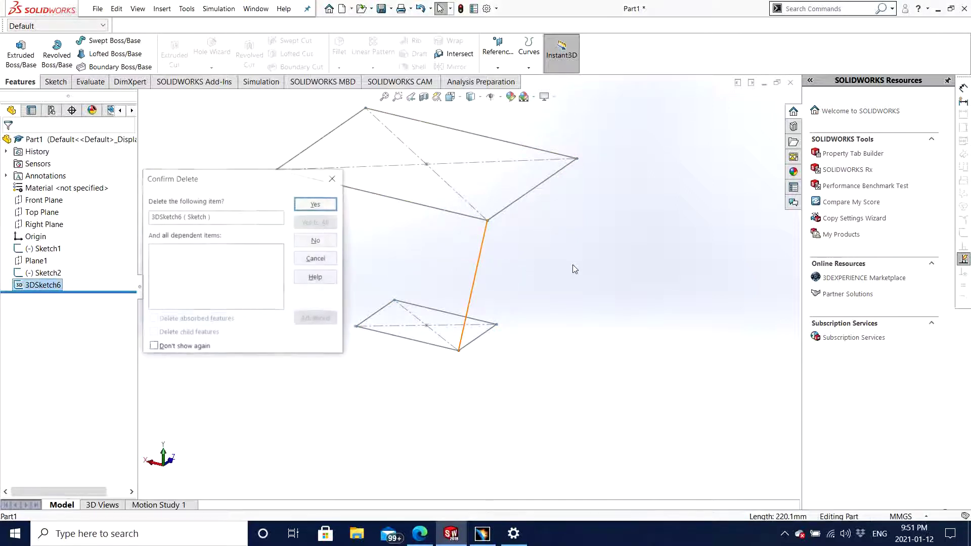
key(Return)
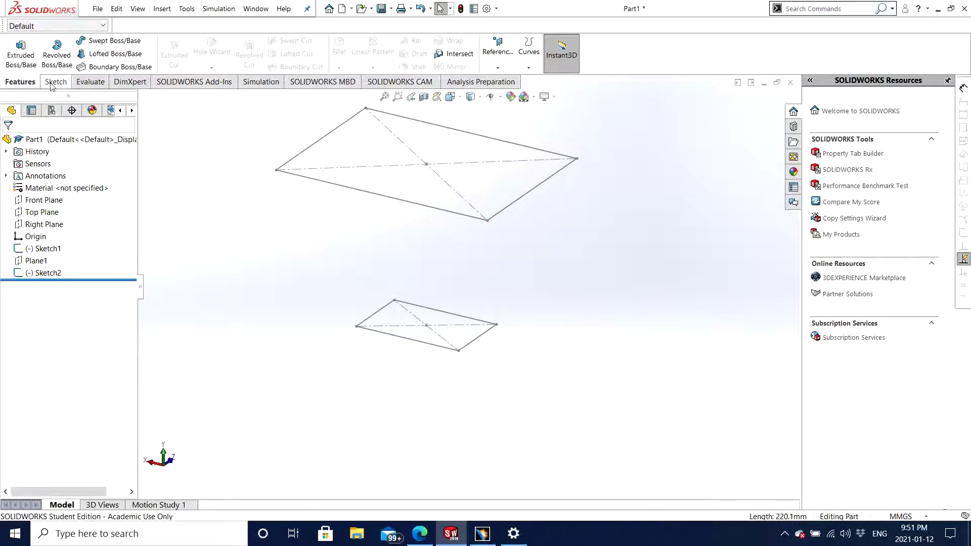
Step: Start a Lofted Boss/Base without guide curves, using the upper rectangle, Sketch2, and the lower rectangle, Sketch1, as profiles
click(111, 54)
click(393, 202)
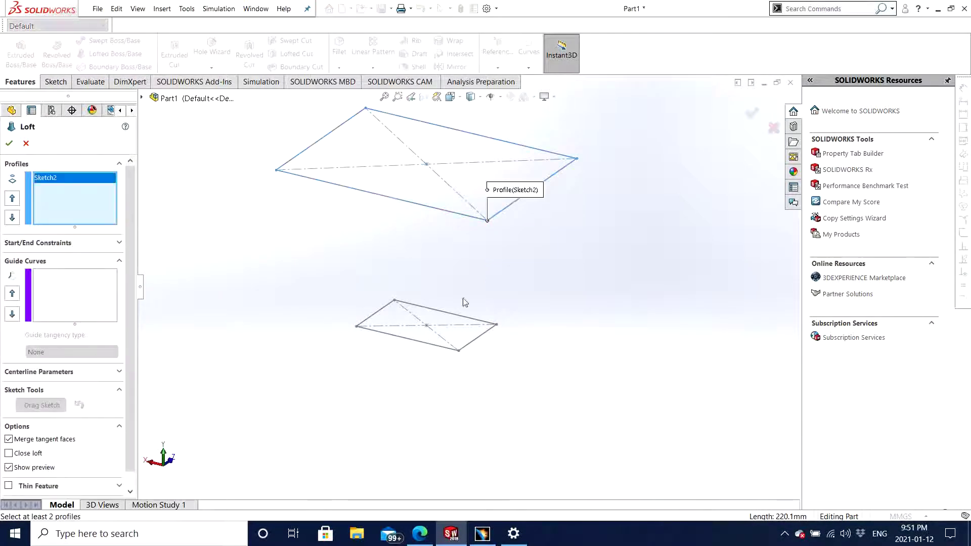
click(428, 346)
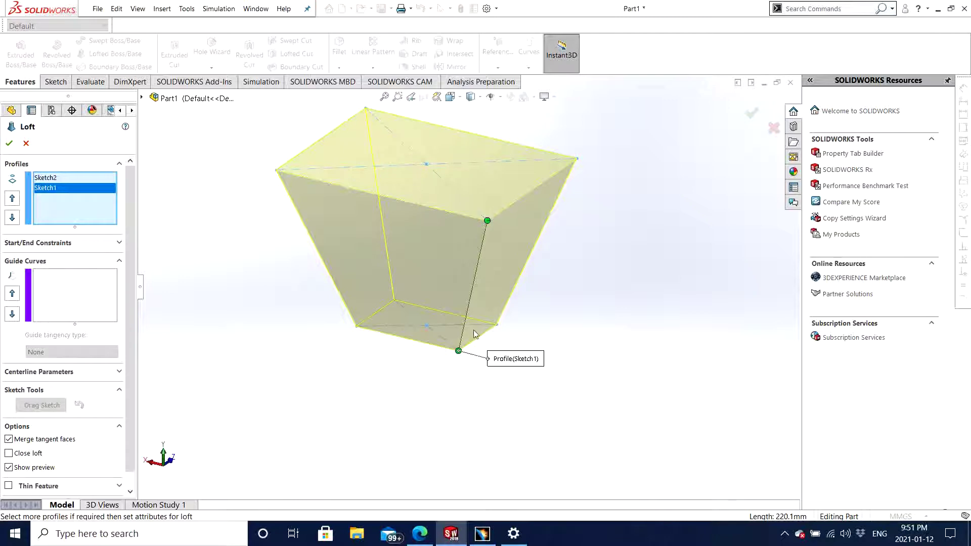
Step: Move the upper profile's loft connector to the adjacent corner to twist the loft, and undo the move
drag(487, 221, 276, 168)
middle_drag(342, 248, 547, 288)
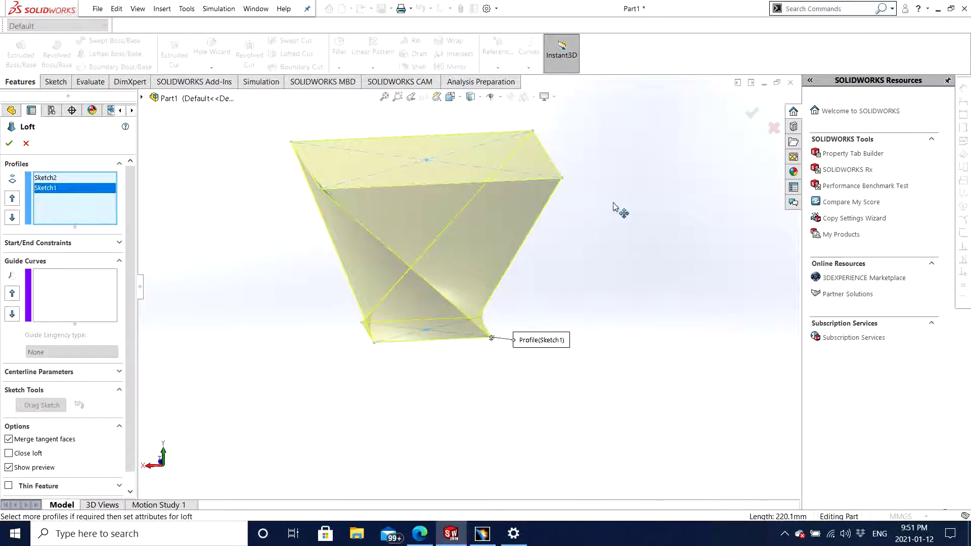
key(ctrl+z)
middle_drag(618, 206, 572, 343)
Step: Complete the untwisted loft between the two rectangles and inspect the solid from several sides
click(9, 143)
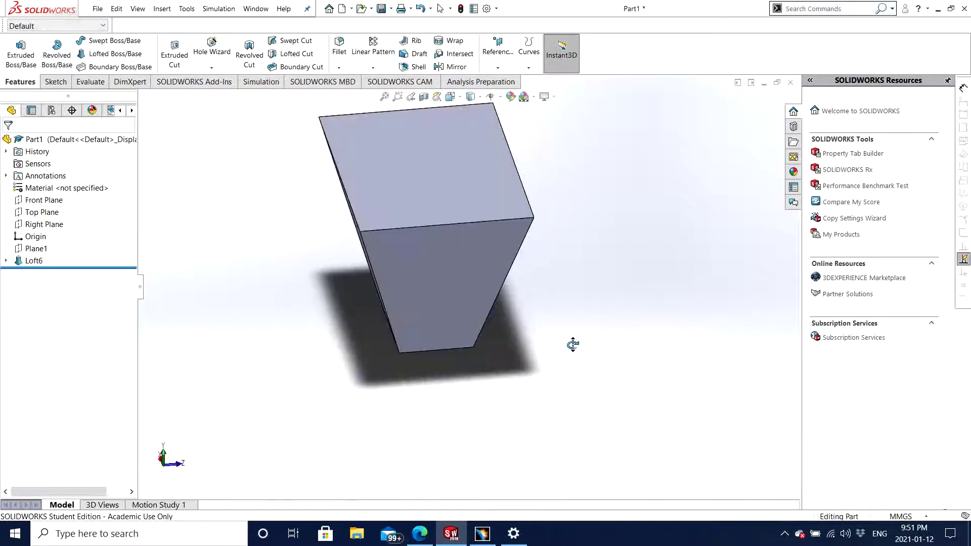
middle_drag(514, 351, 609, 339)
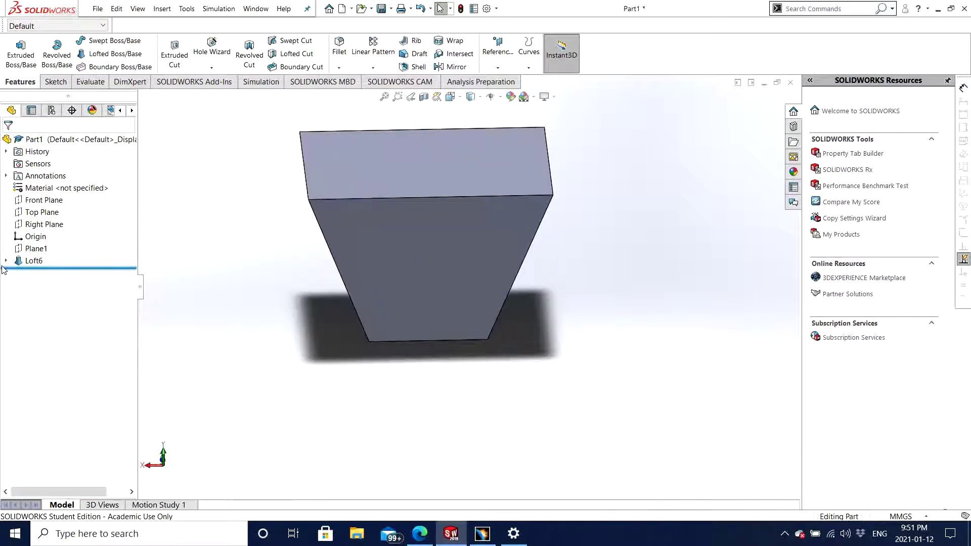
middle_drag(396, 289, 321, 292)
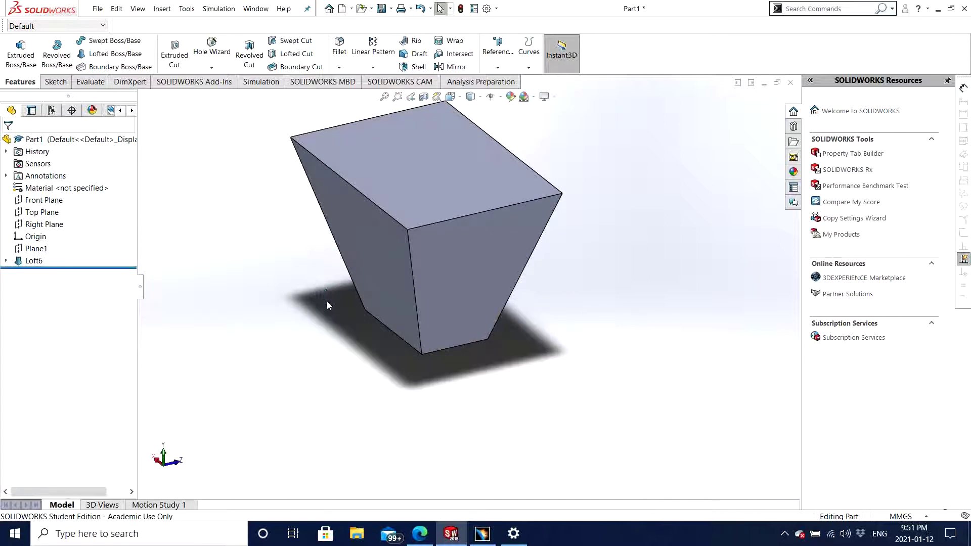
middle_drag(299, 376, 352, 361)
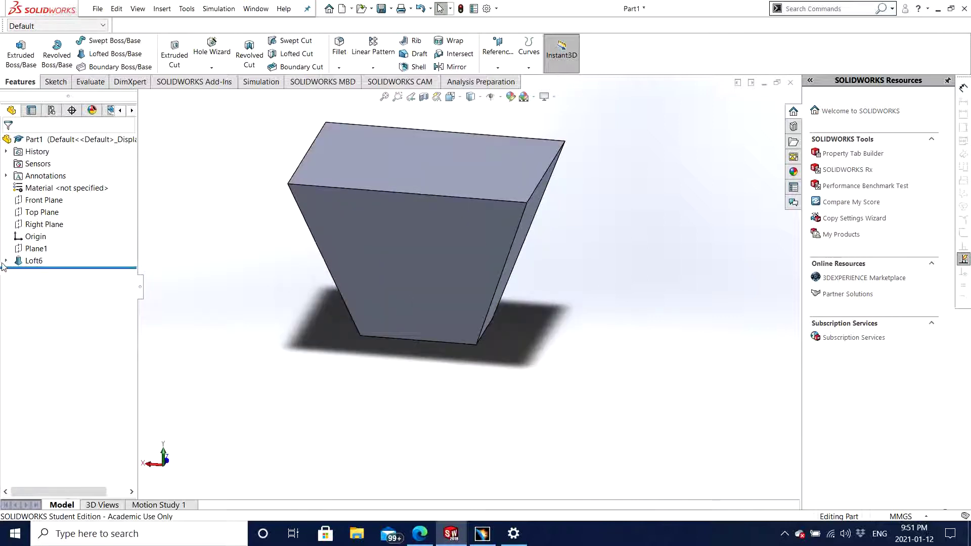
Step: Delete the Loft6 feature made without guide curves, keeping both rectangle sketches
click(31, 261)
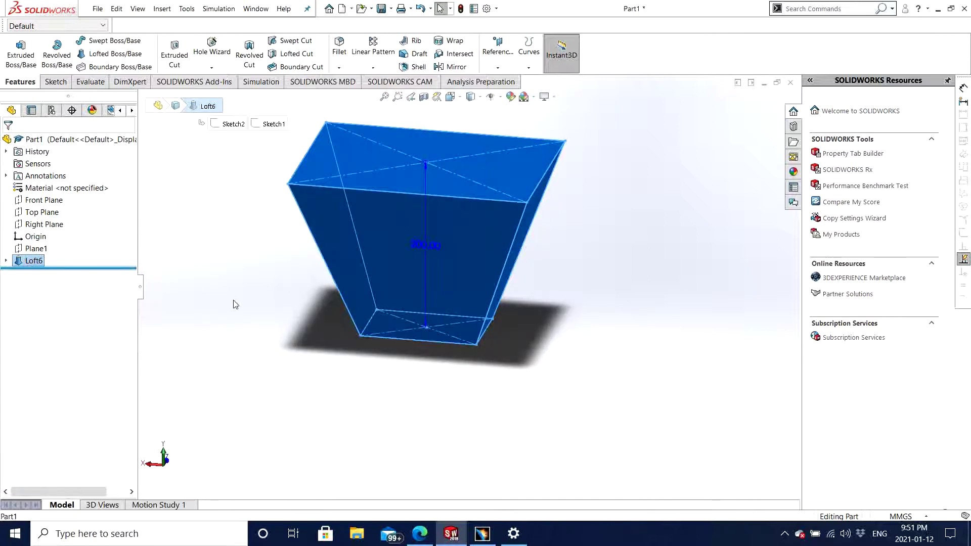
key(Delete)
key(Return)
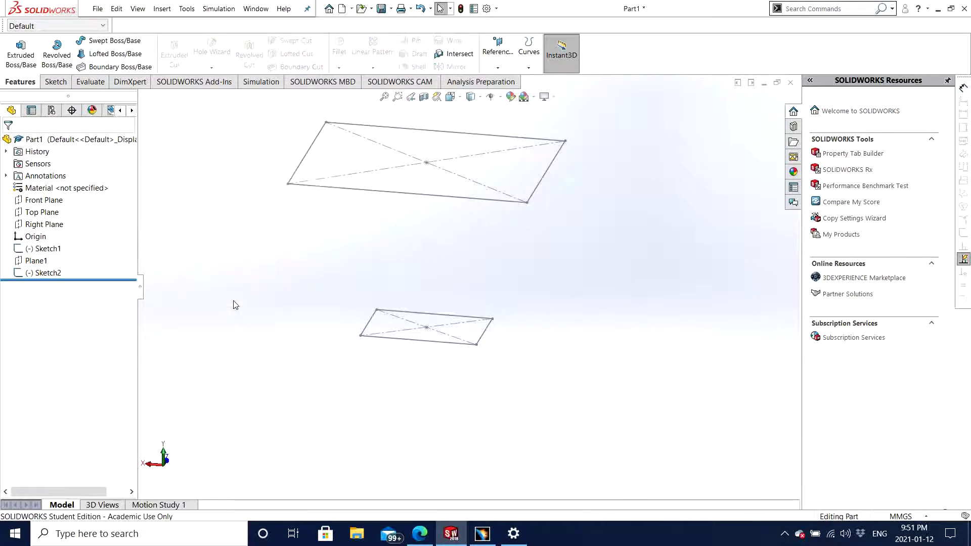
middle_drag(233, 305, 389, 328)
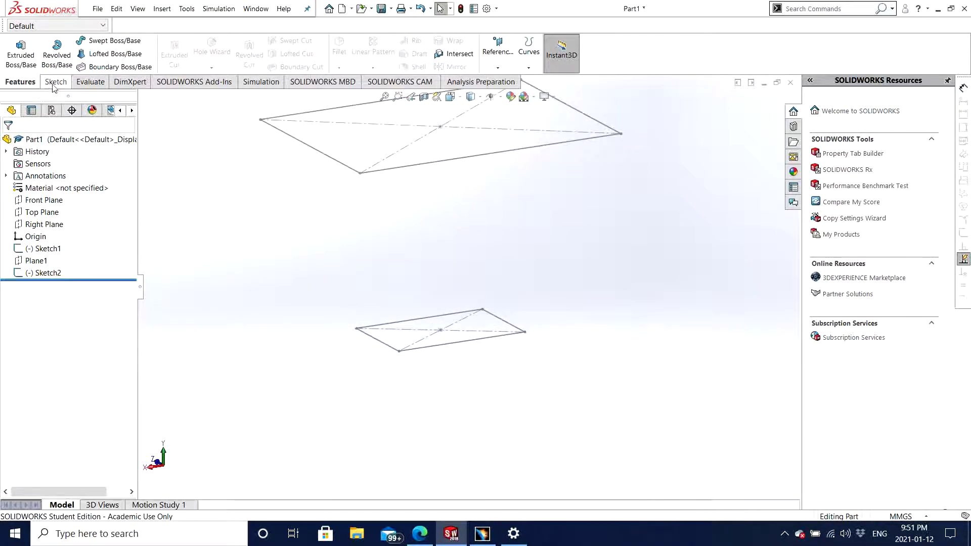
mouse_move(581, 230)
middle_down()
mouse_move(509, 269)
mouse_move(177, 148)
middle_up()
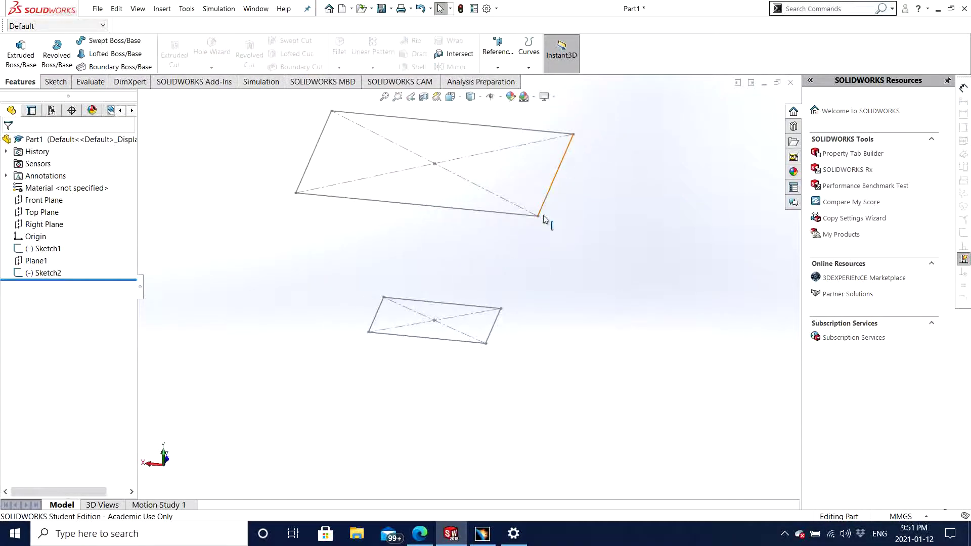
middle_drag(490, 374, 483, 289)
middle_drag(553, 290, 540, 227)
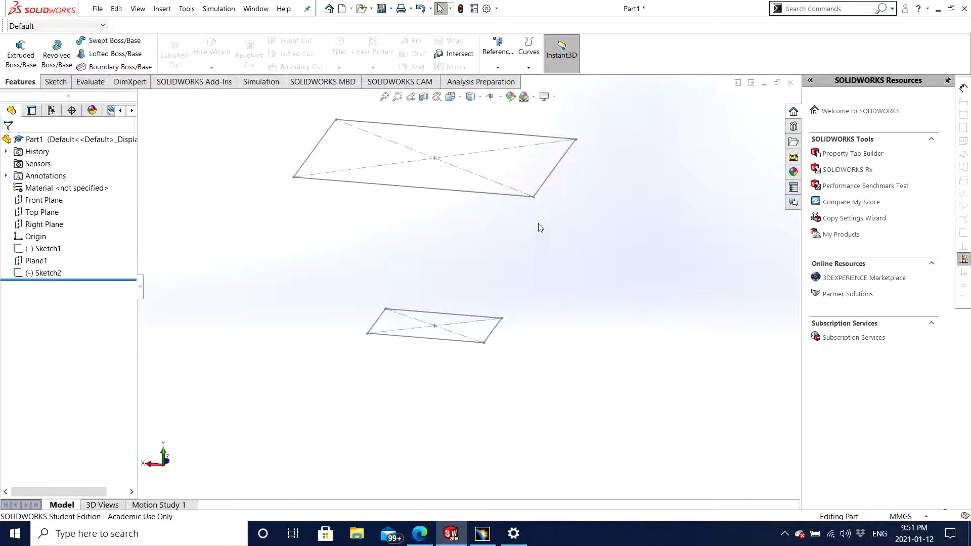
mouse_move(491, 283)
middle_down()
mouse_move(509, 336)
mouse_move(538, 156)
mouse_move(475, 390)
mouse_move(512, 407)
mouse_move(608, 398)
middle_up()
key(Escape)
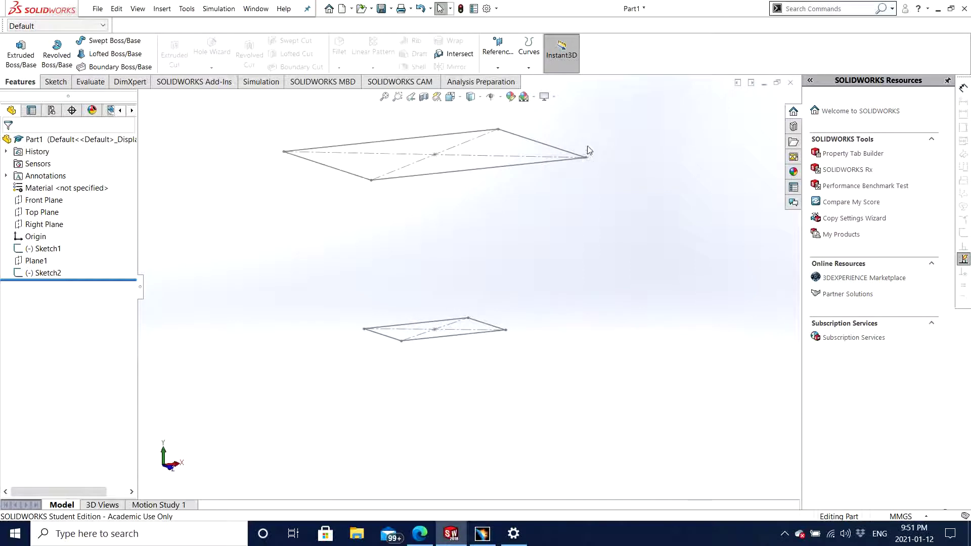
mouse_move(588, 272)
middle_down()
mouse_move(555, 281)
mouse_move(563, 281)
middle_up()
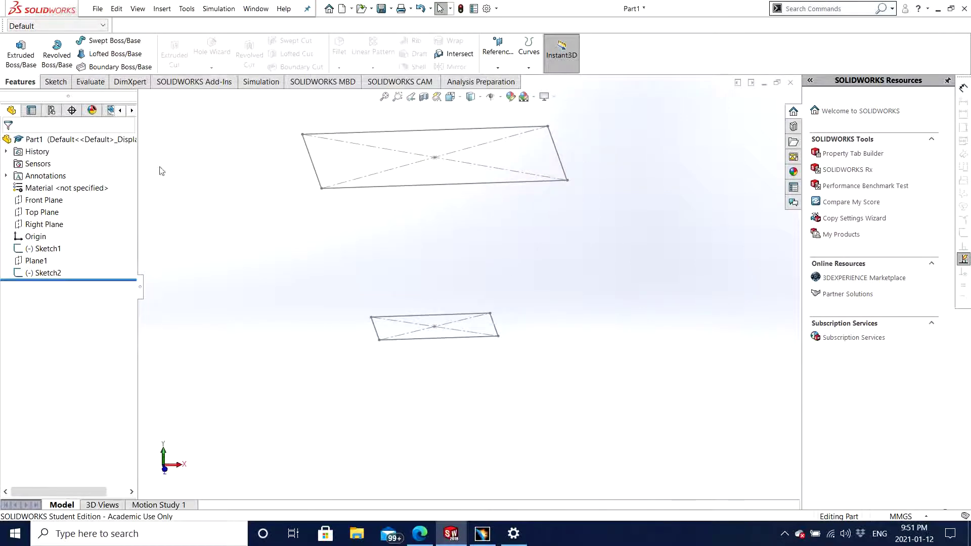
Step: In a new 3D sketch, draw a three-point arc of about 237 mm radius joining one upper rectangle corner to the matching lower rectangle corner
click(56, 82)
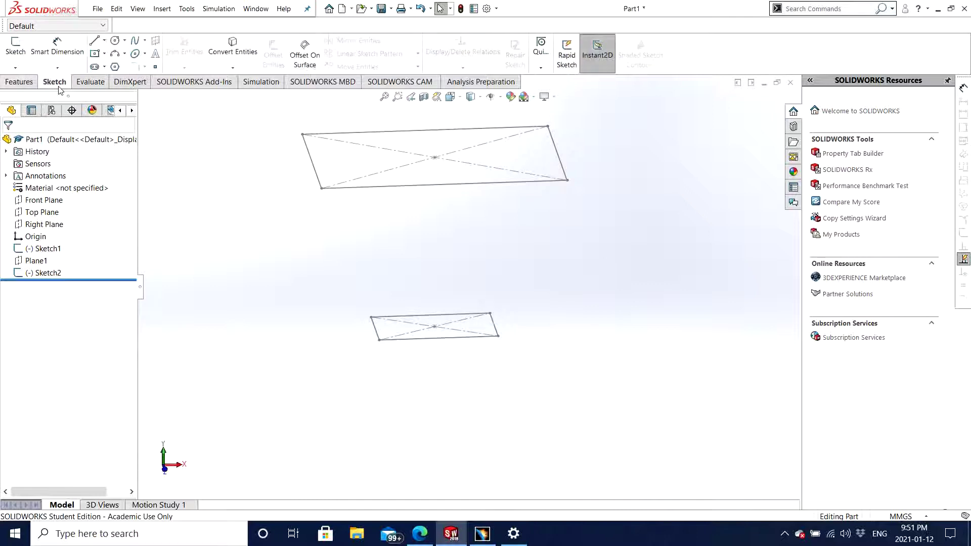
click(15, 67)
click(32, 94)
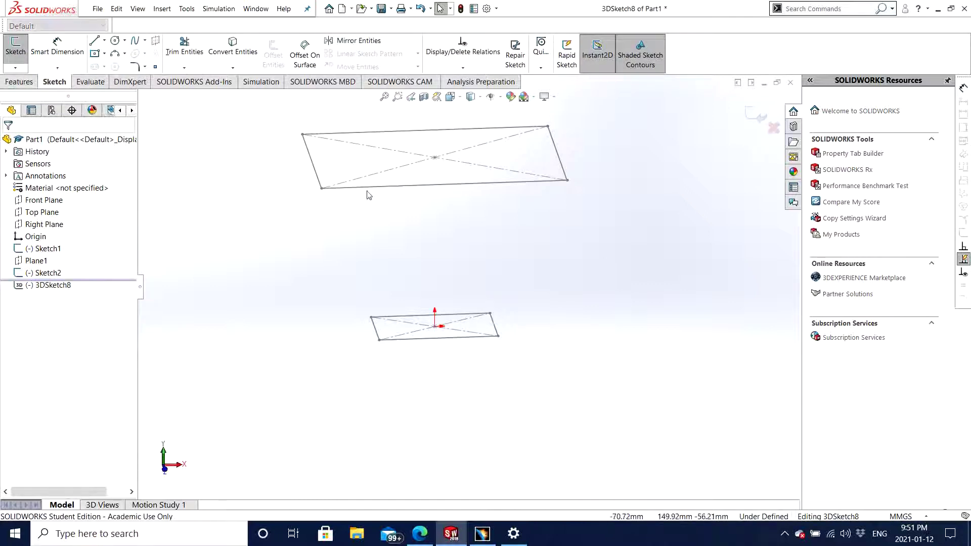
mouse_move(369, 195)
middle_down()
mouse_move(434, 230)
mouse_move(596, 172)
middle_up()
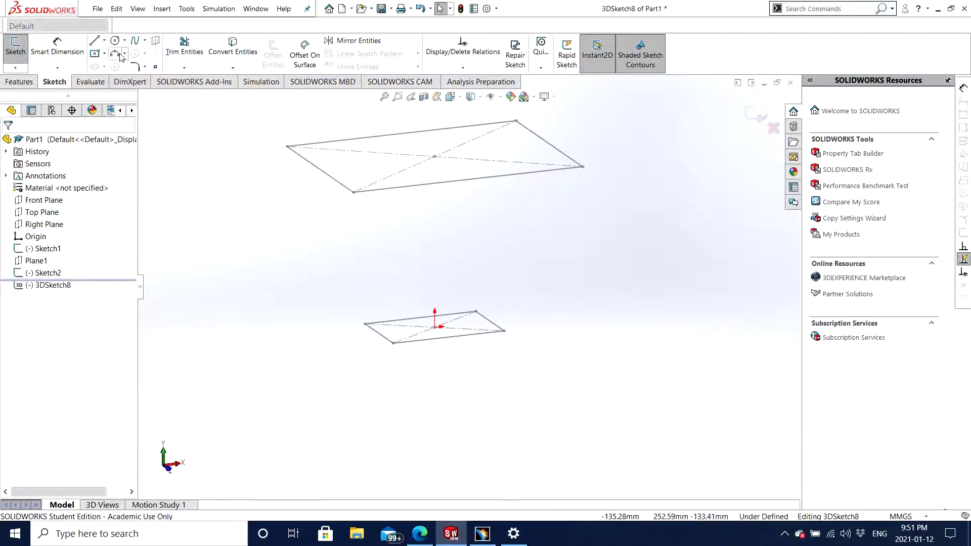
key(a)
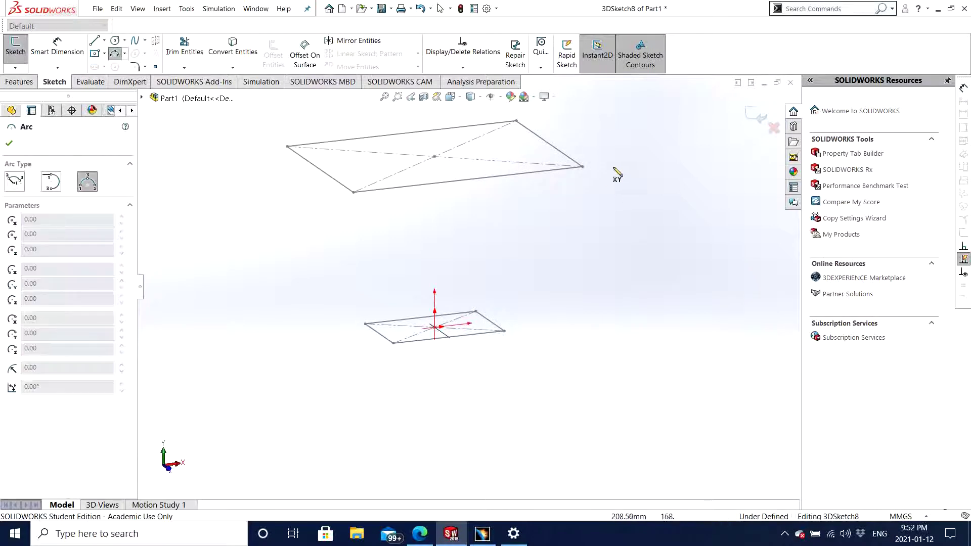
click(582, 166)
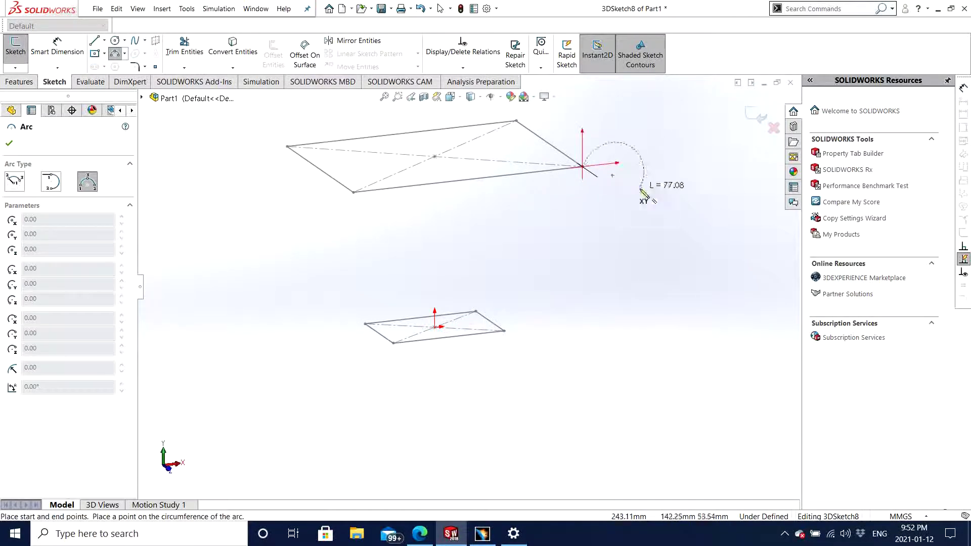
click(503, 331)
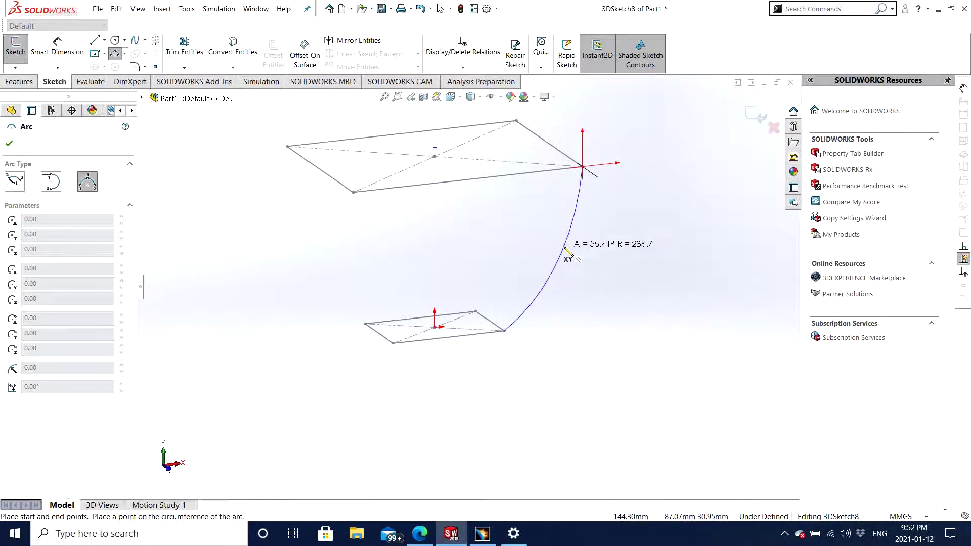
click(567, 249)
middle_drag(567, 248, 515, 343)
key(Escape)
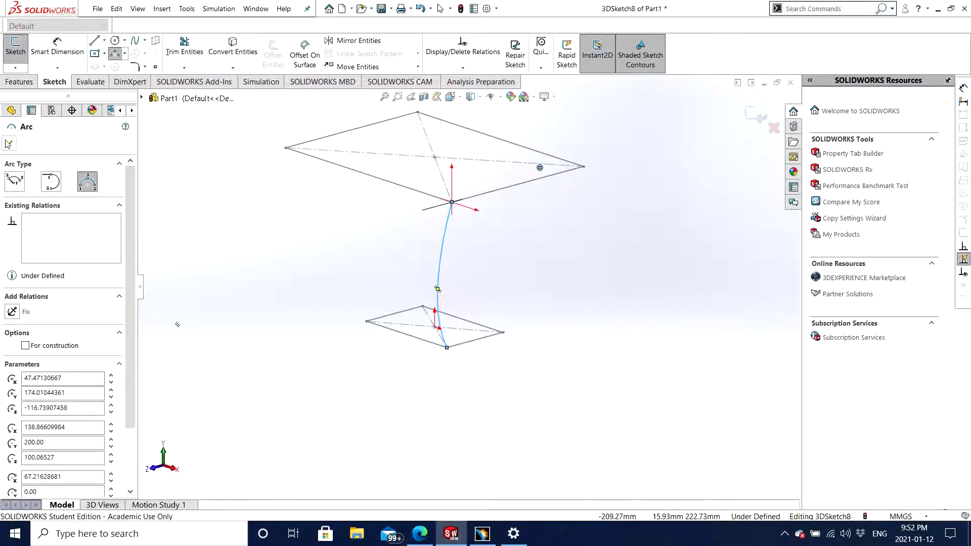
click(581, 270)
Step: Draw a second outward-bulging three-point arc between the adjacent upper and lower corners on the same short side of the rectangles
mouse_move(661, 301)
middle_down()
mouse_move(521, 293)
mouse_move(540, 297)
middle_up()
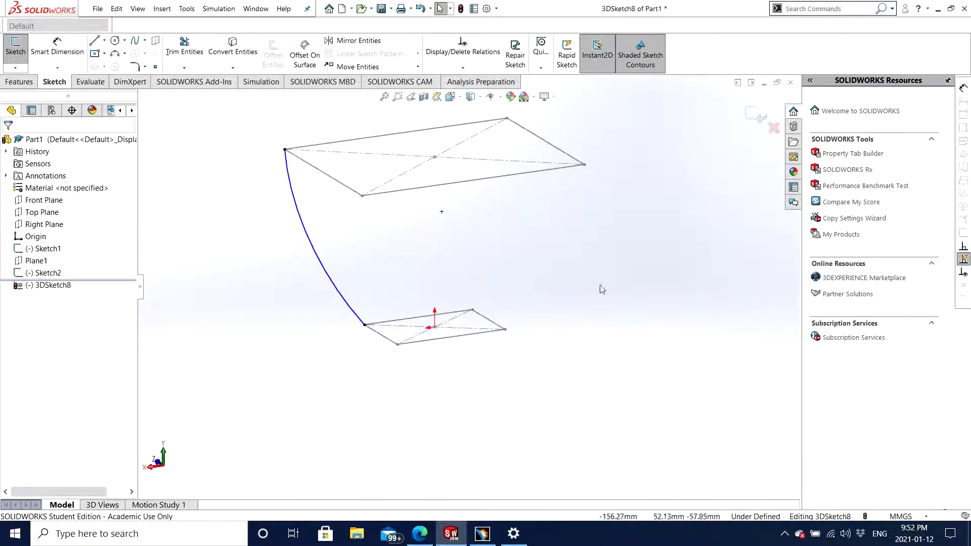
mouse_move(602, 289)
middle_down()
mouse_move(475, 281)
mouse_move(541, 314)
mouse_move(201, 214)
middle_up()
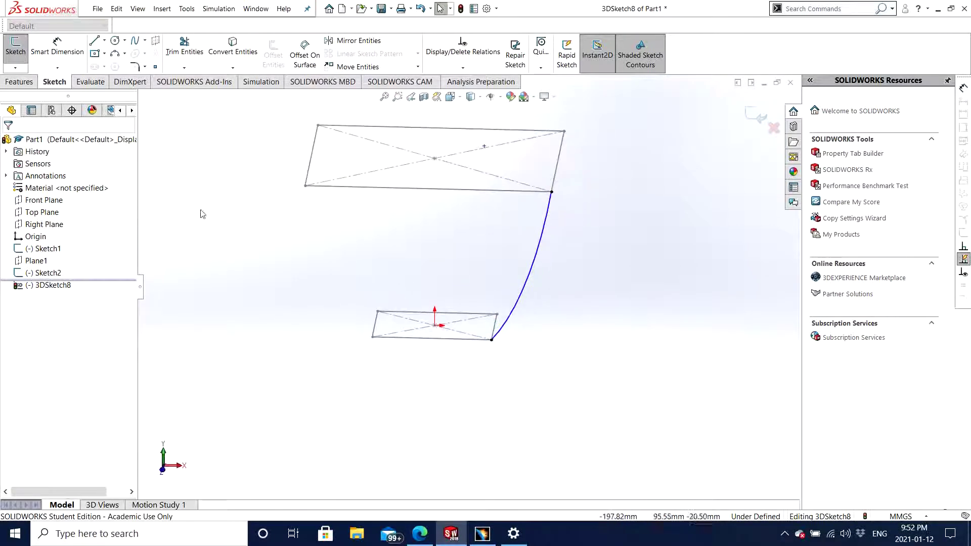
click(115, 53)
middle_drag(385, 238, 492, 261)
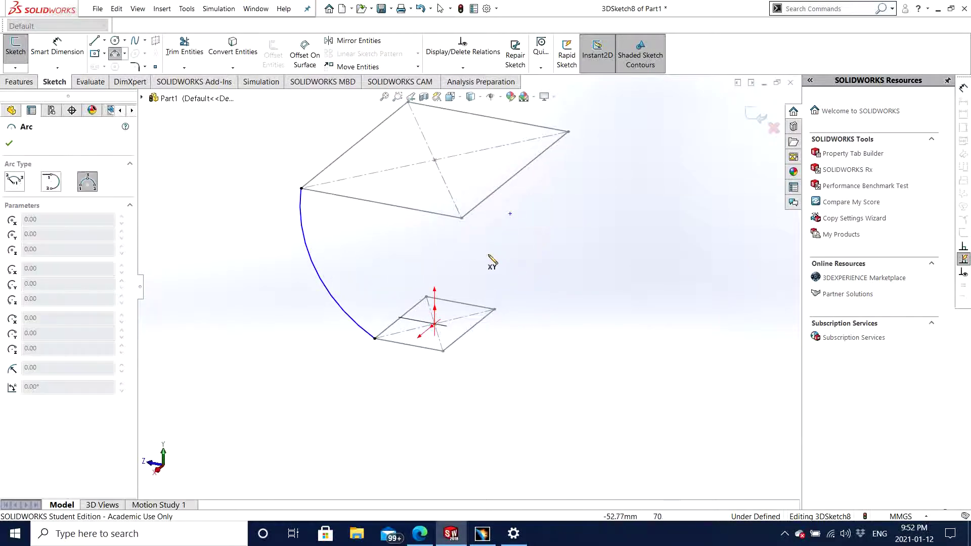
mouse_move(460, 217)
middle_down()
mouse_move(548, 295)
mouse_move(460, 340)
mouse_move(377, 336)
middle_up()
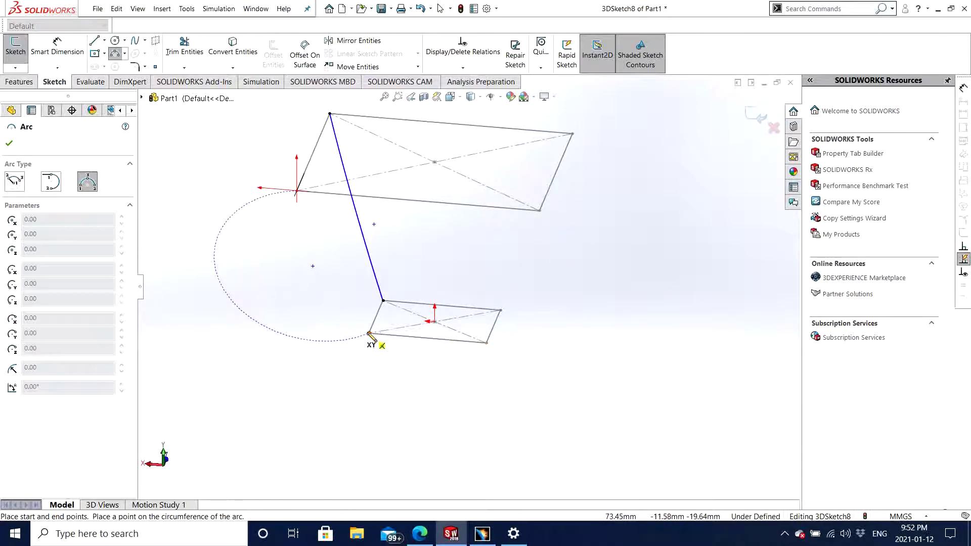
click(369, 334)
click(316, 280)
middle_drag(449, 315, 354, 283)
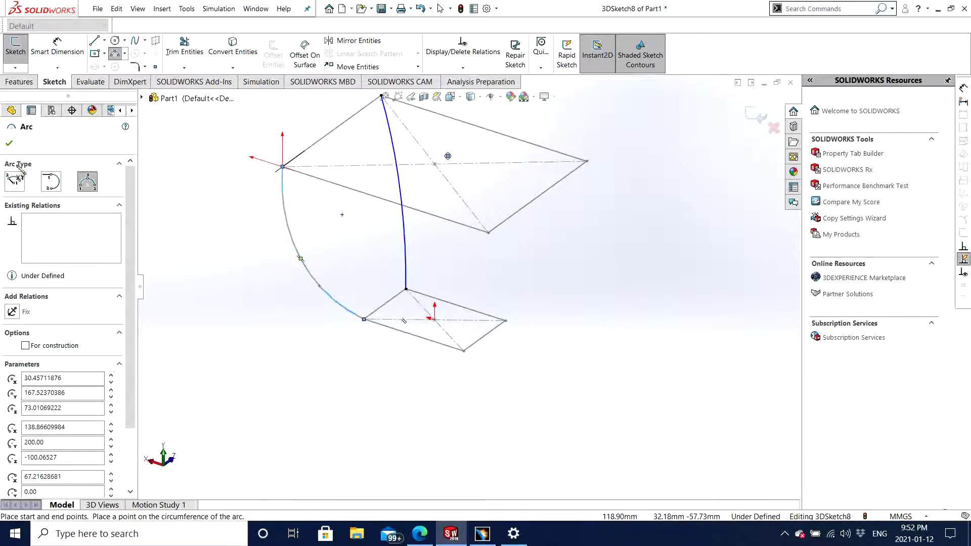
key(Escape)
Step: Set up a 3D sketch mirror with copy, using both corner arcs as the entities to mirror
mouse_move(620, 301)
middle_down()
mouse_move(296, 260)
mouse_move(478, 286)
mouse_move(386, 284)
mouse_move(622, 283)
mouse_move(542, 287)
mouse_move(551, 308)
mouse_move(609, 306)
middle_up()
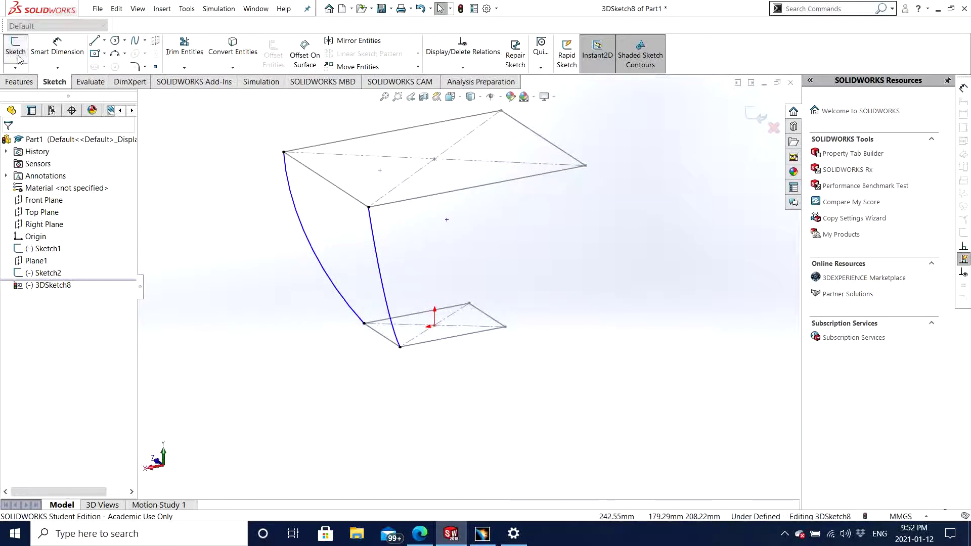
click(357, 47)
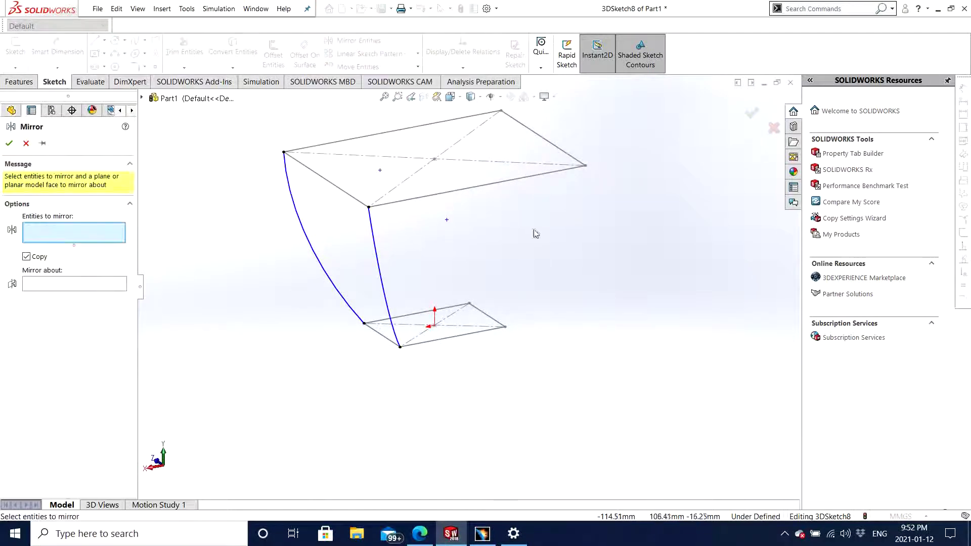
mouse_move(534, 232)
middle_down()
mouse_move(518, 279)
mouse_move(112, 253)
middle_up()
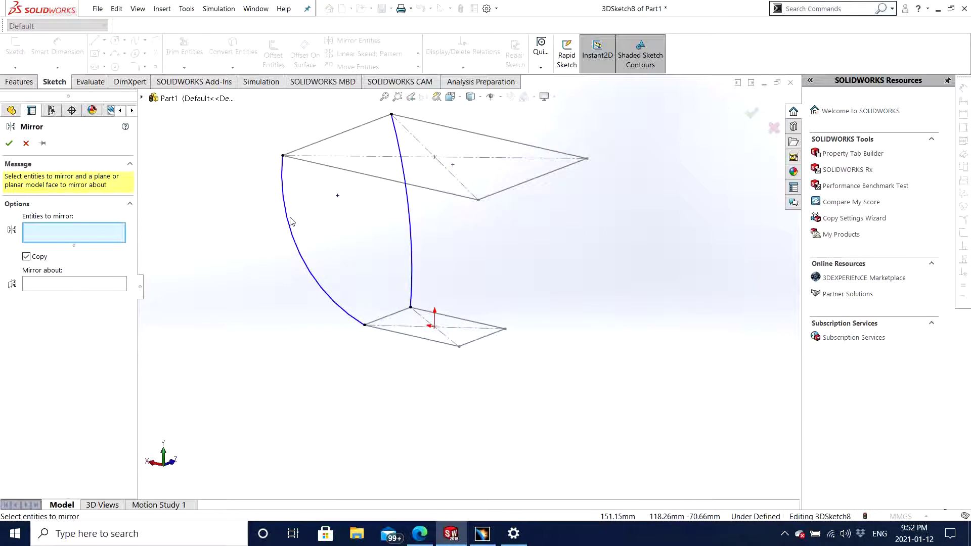
click(289, 233)
click(408, 213)
mouse_move(496, 266)
middle_down()
mouse_move(379, 262)
mouse_move(148, 284)
middle_up()
click(77, 295)
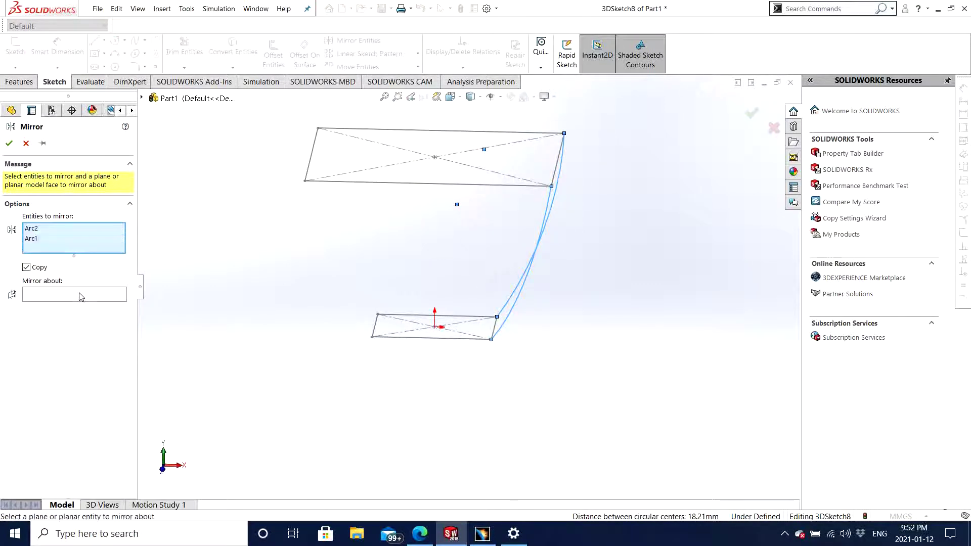
click(142, 99)
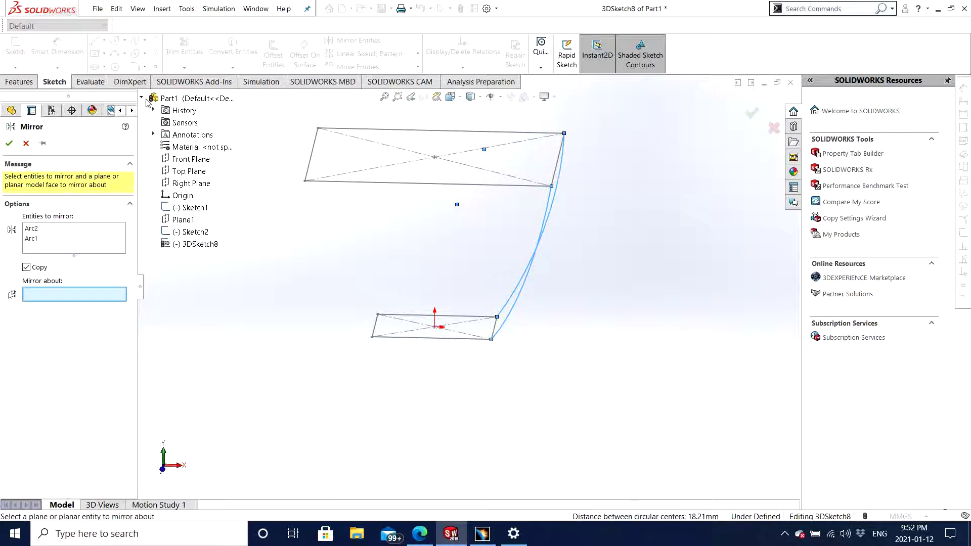
Step: Try the Front Plane and the Top Plane as the mirror plane for the two arcs
click(185, 160)
middle_drag(325, 227, 628, 305)
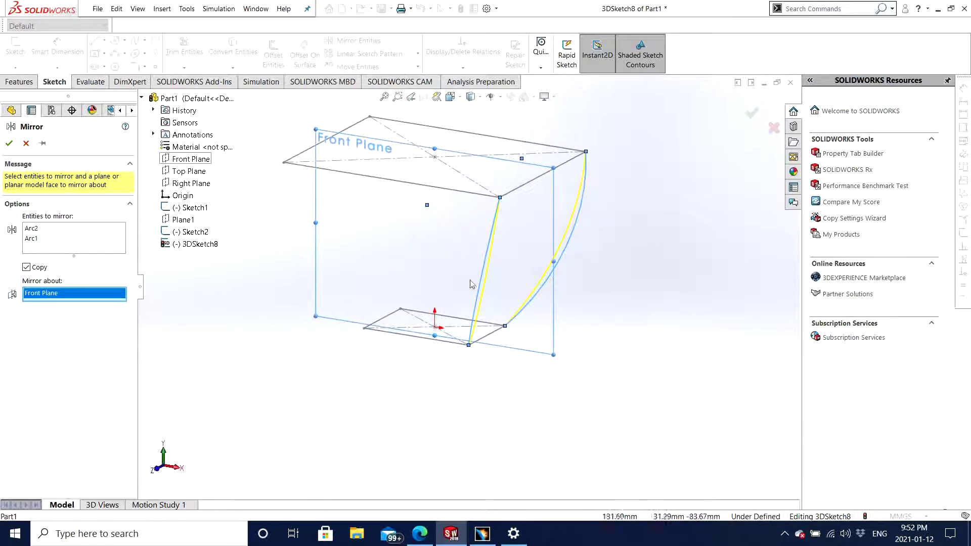
click(189, 172)
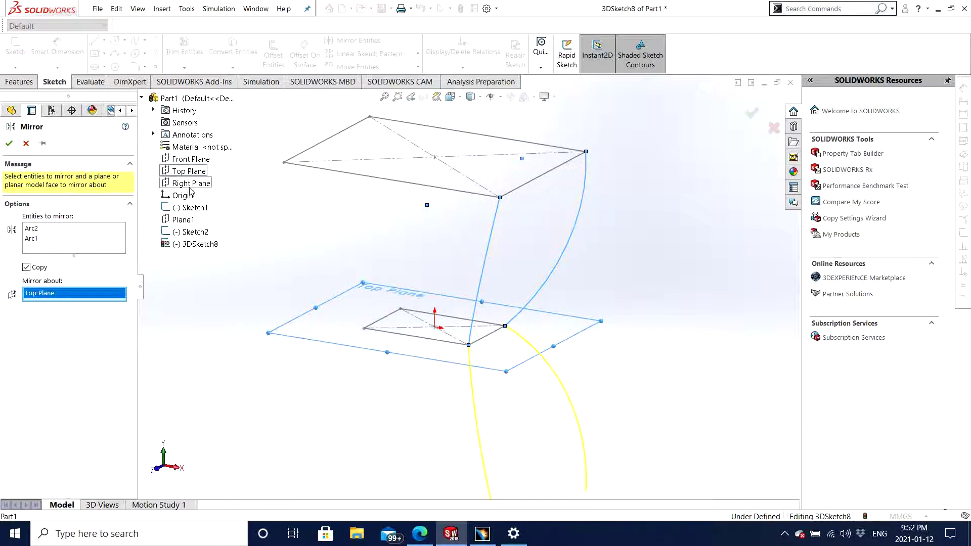
Step: Mirror the two corner arcs about the Right Plane to the opposite side of the rectangles
click(191, 183)
middle_drag(536, 288, 582, 308)
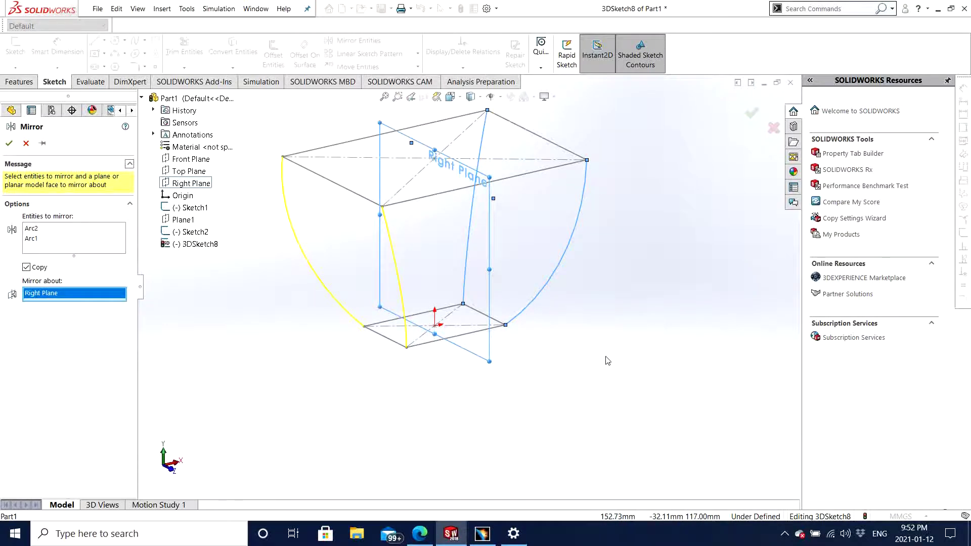
click(9, 143)
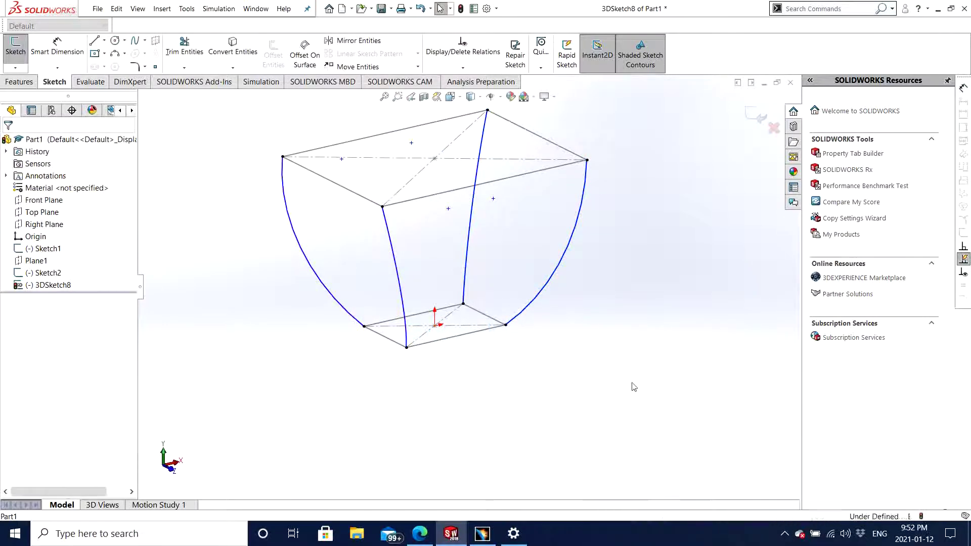
Step: Start a Lofted Boss/Base with the upper rectangle, Sketch2, and the lower rectangle, Sketch1, as profiles
mouse_move(633, 388)
middle_down()
mouse_move(492, 351)
mouse_move(536, 351)
mouse_move(466, 310)
mouse_move(526, 336)
mouse_move(498, 352)
mouse_move(597, 349)
middle_up()
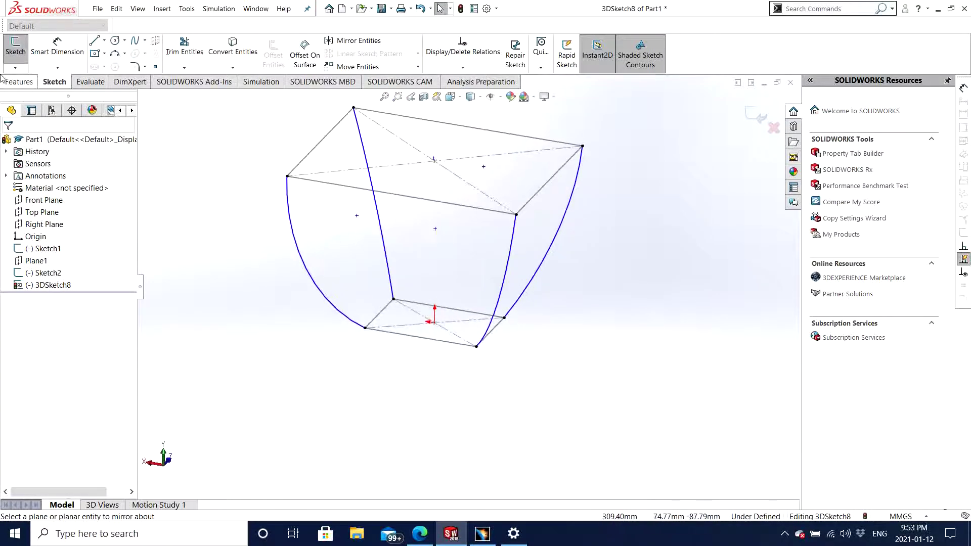
click(25, 82)
click(109, 54)
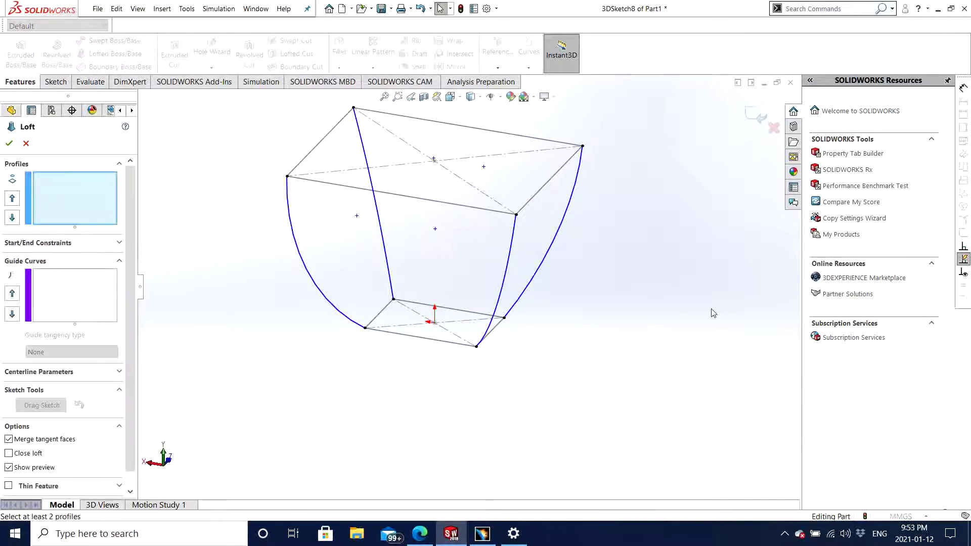
click(47, 191)
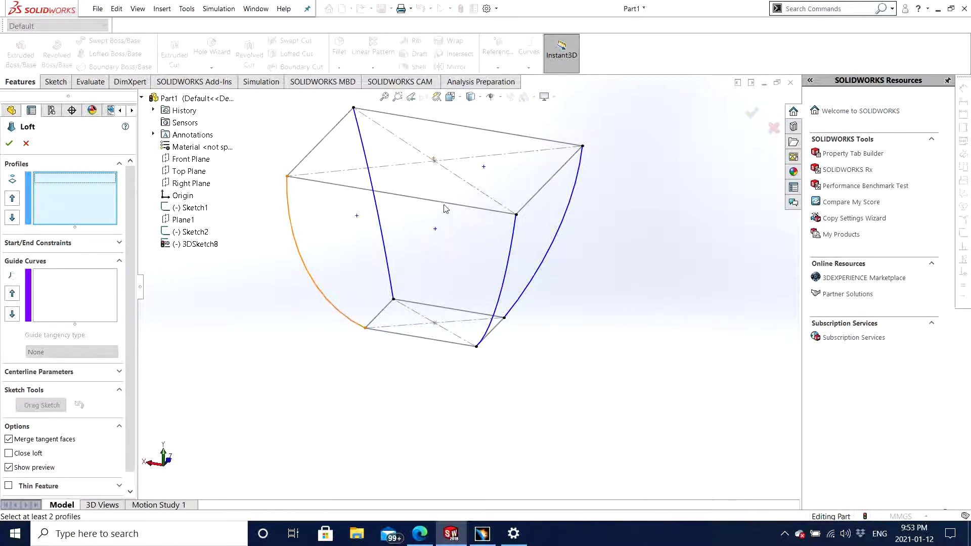
click(444, 204)
click(448, 341)
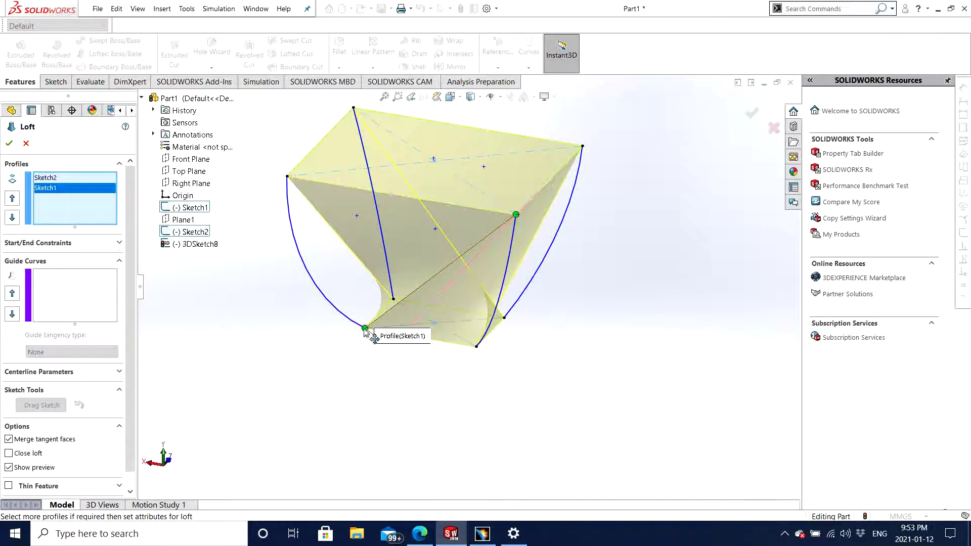
Step: Untwist the loft by moving the upper profile's connector to the corner matching the lower profile's connector
drag(516, 215, 277, 193)
middle_drag(602, 328, 622, 305)
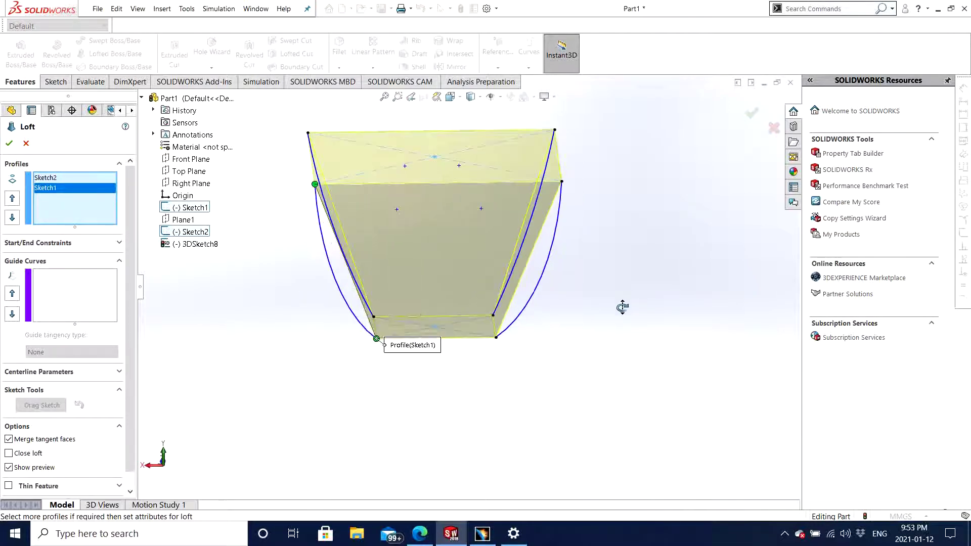
middle_drag(552, 320, 272, 186)
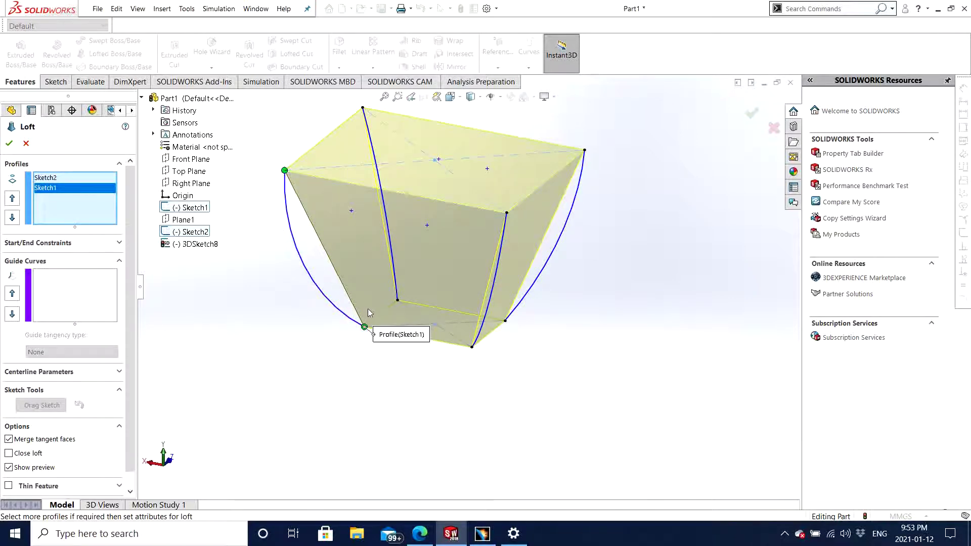
Step: Add the arc at the loft connectors' corner as the first guide curve, as an open group
click(54, 290)
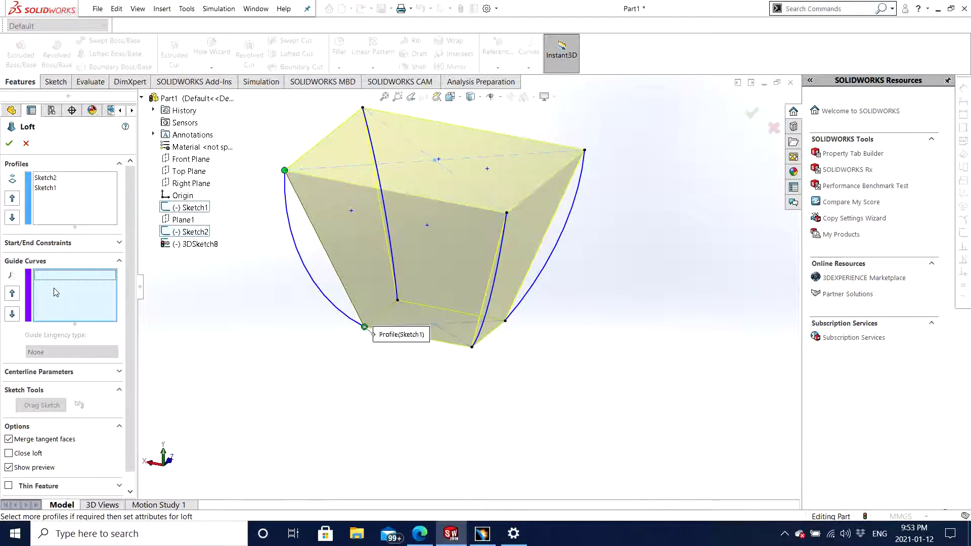
middle_drag(336, 346, 333, 350)
click(76, 299)
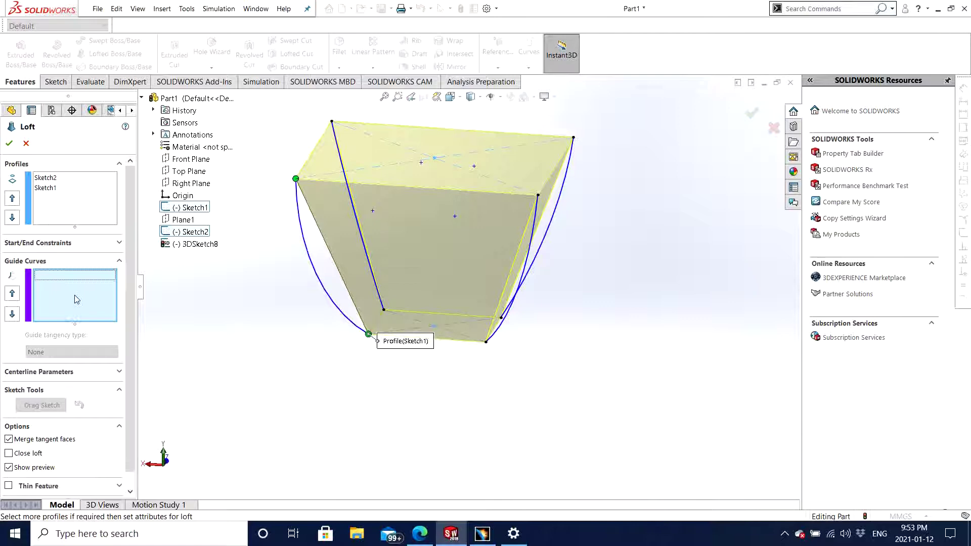
click(305, 230)
click(204, 175)
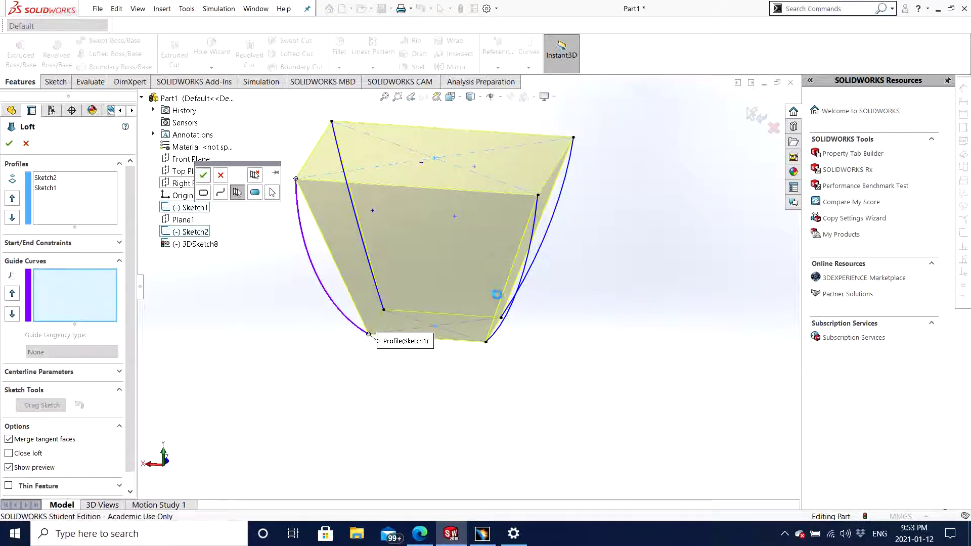
Step: Add two more corner arcs as the second and third guide curves of the loft, each as an open group
middle_drag(498, 295, 465, 296)
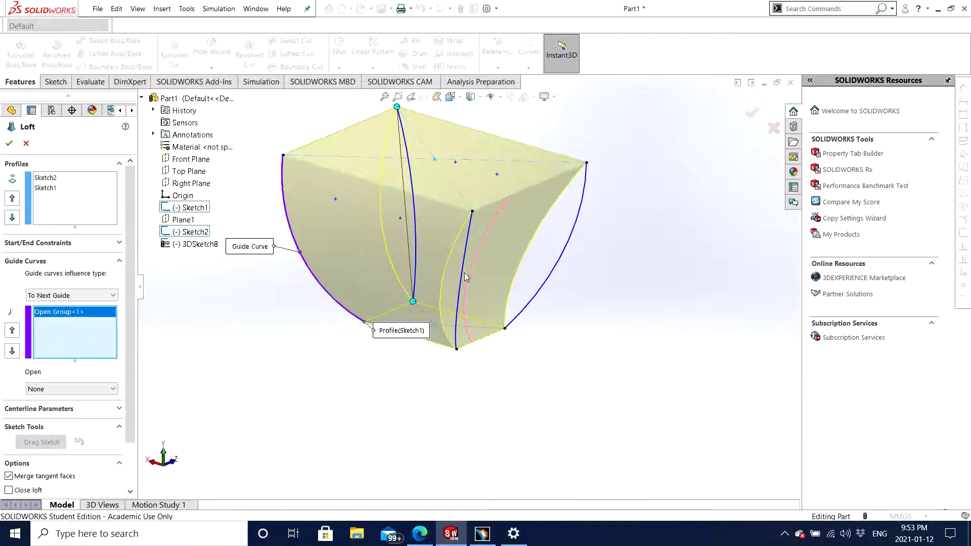
click(463, 272)
click(494, 225)
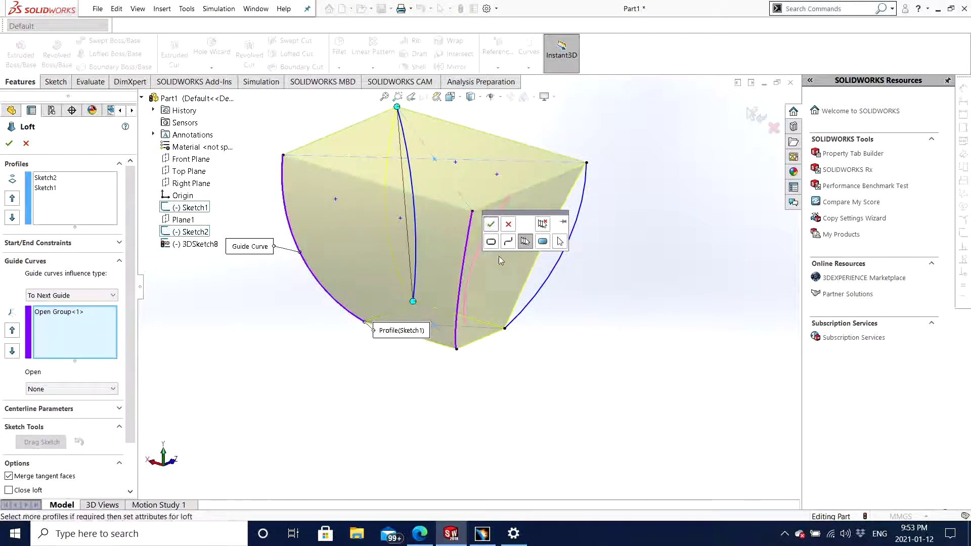
middle_drag(499, 256, 343, 278)
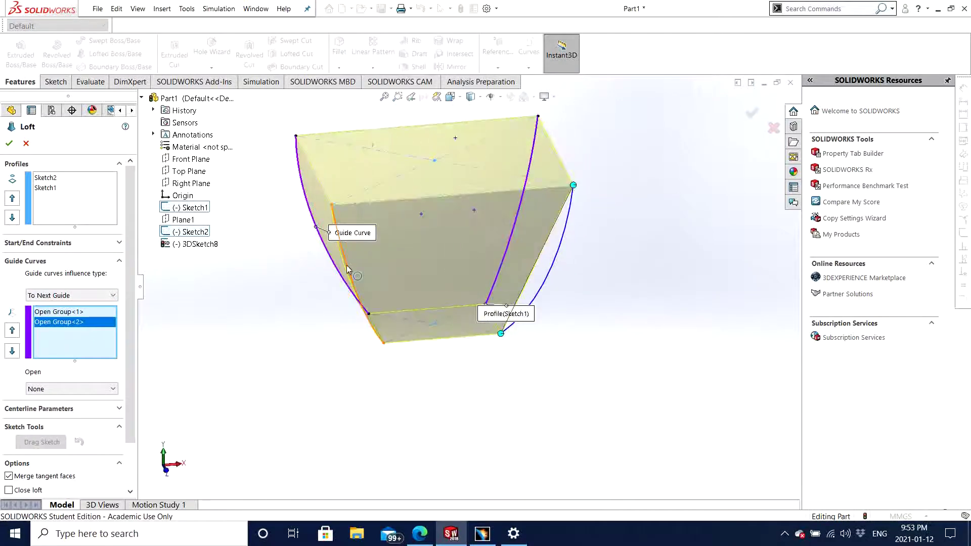
click(347, 269)
click(376, 218)
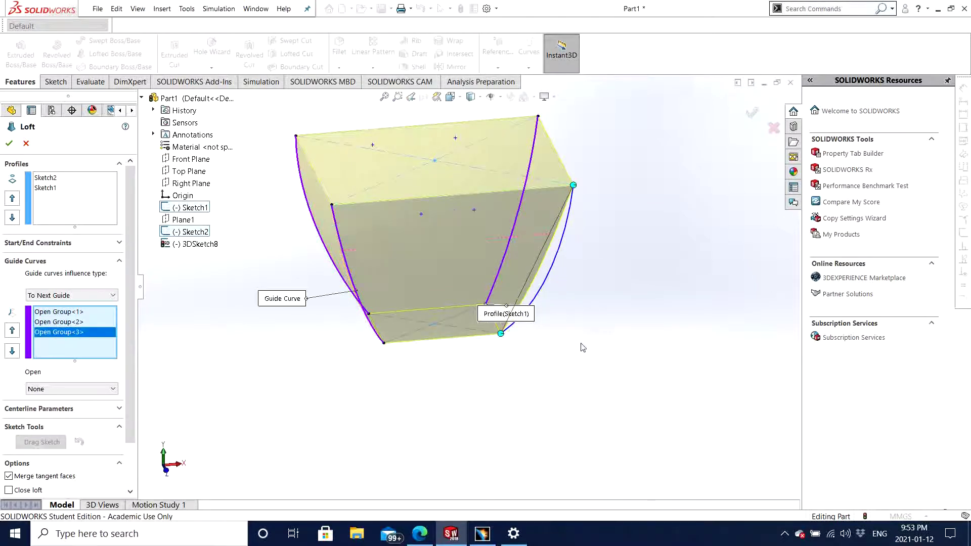
Step: Add the remaining corner arc as the fourth guide curve, as an open group, and complete the loft
middle_drag(581, 343, 439, 346)
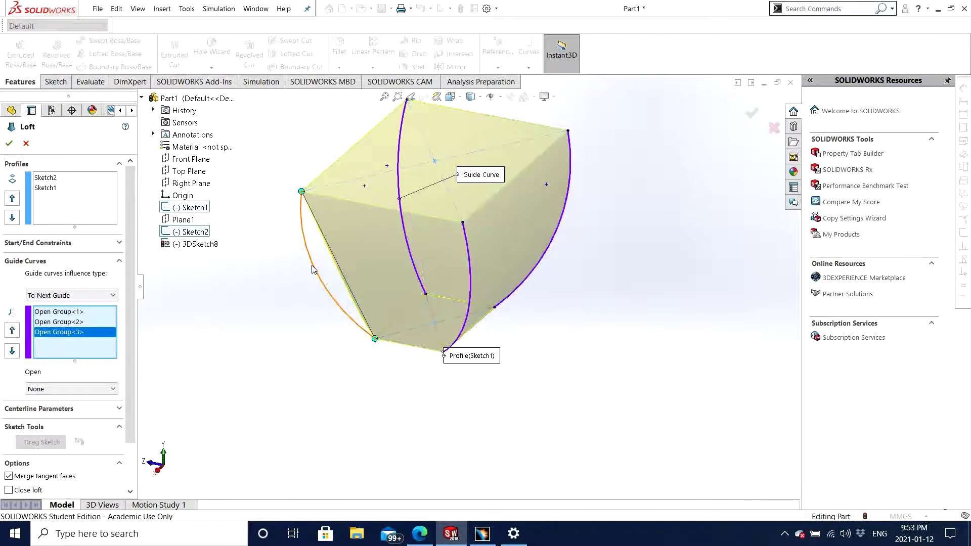
click(314, 269)
click(214, 219)
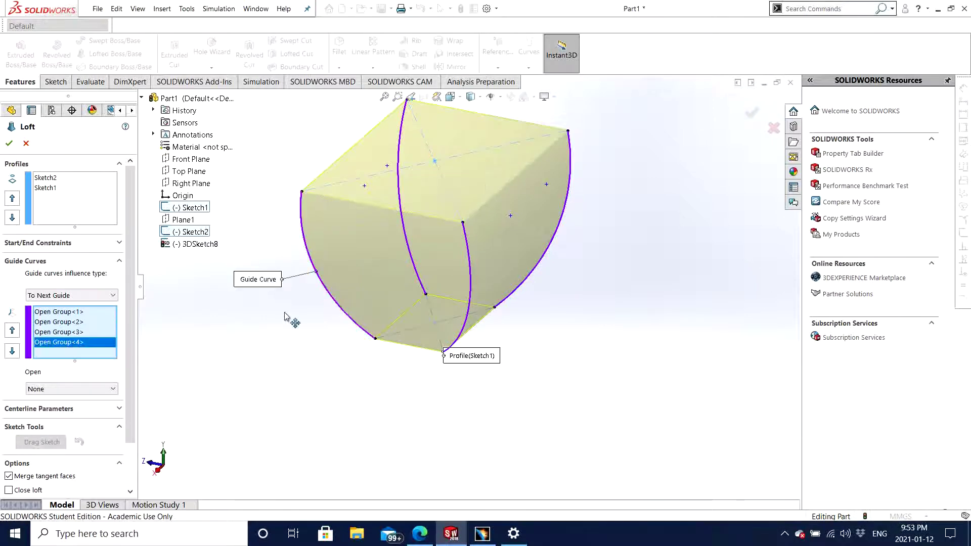
click(10, 142)
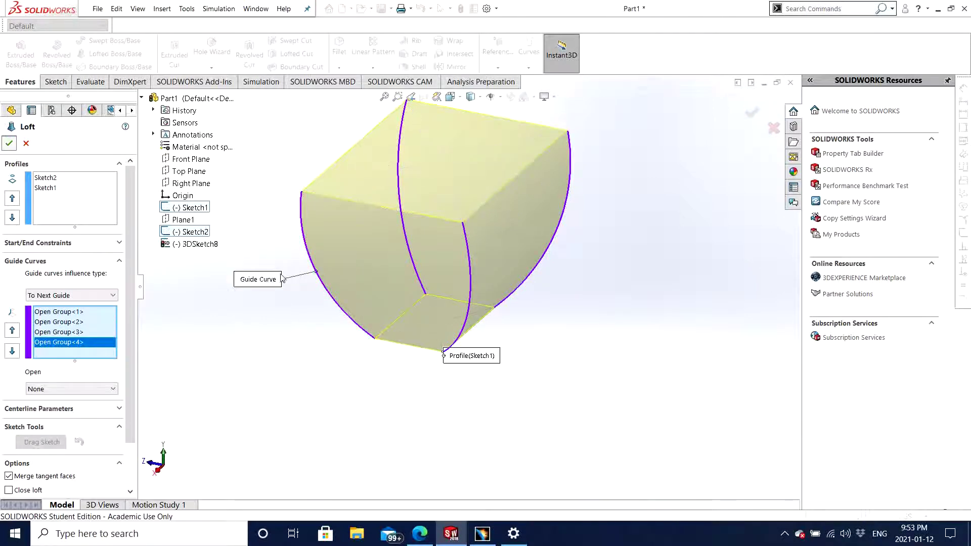
middle_drag(371, 383, 462, 380)
mouse_move(615, 263)
middle_down()
mouse_move(565, 293)
mouse_move(607, 250)
middle_up()
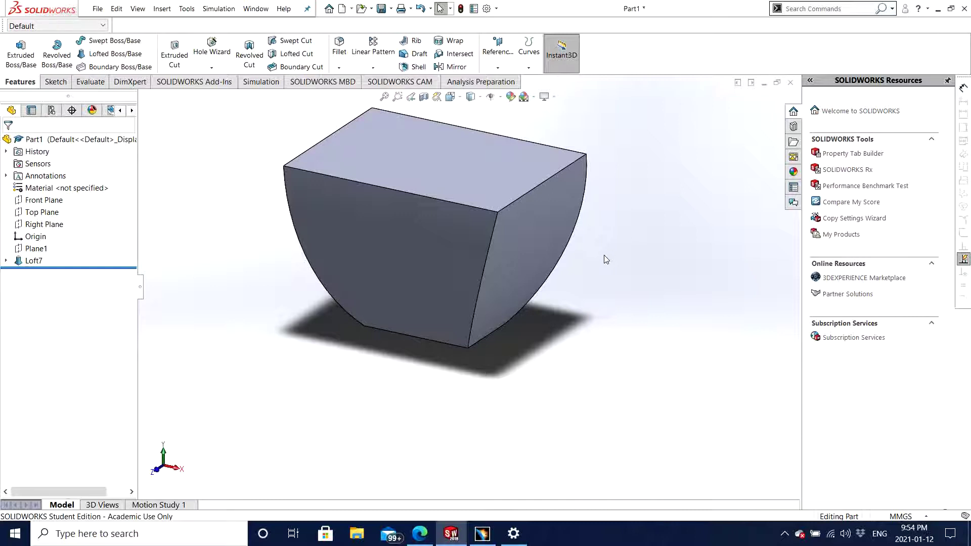
middle_drag(577, 264, 543, 311)
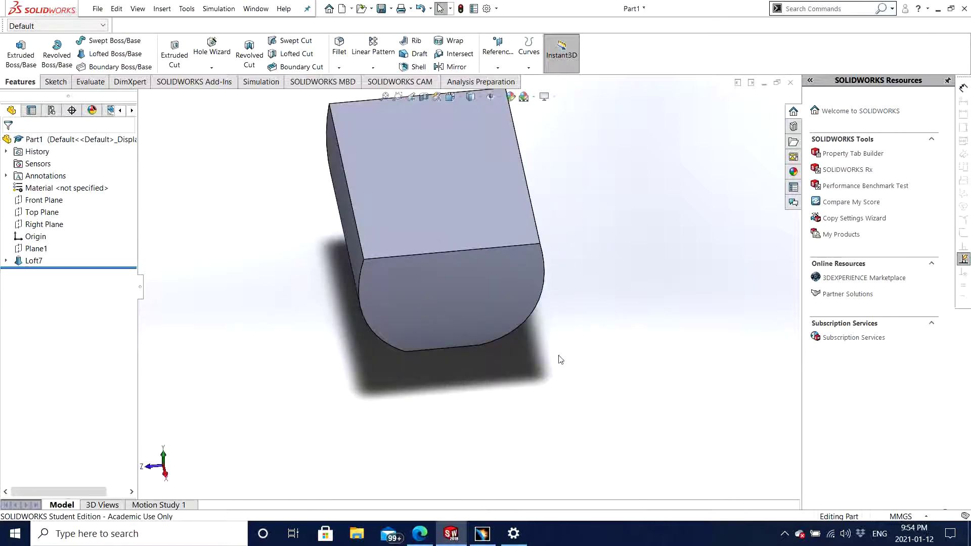
middle_drag(555, 366, 609, 318)
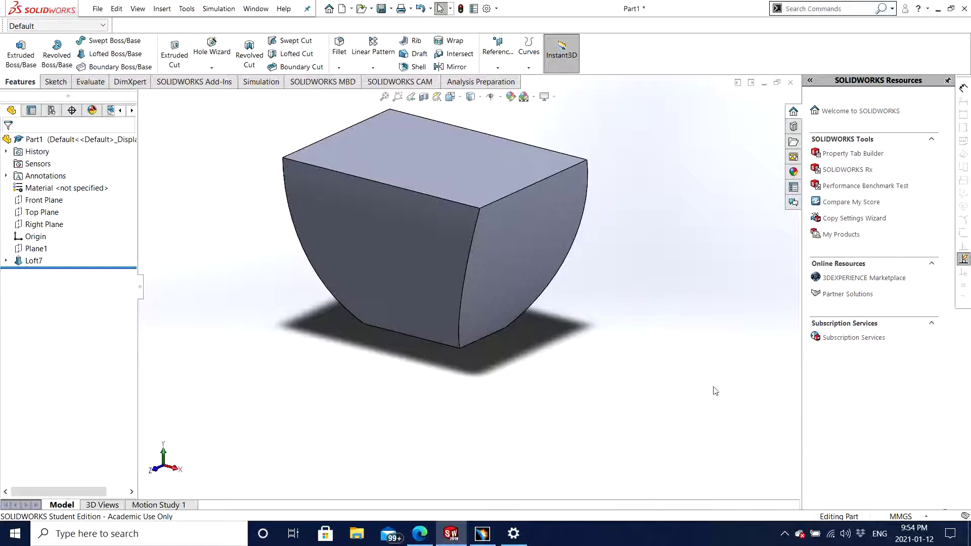
click(785, 534)
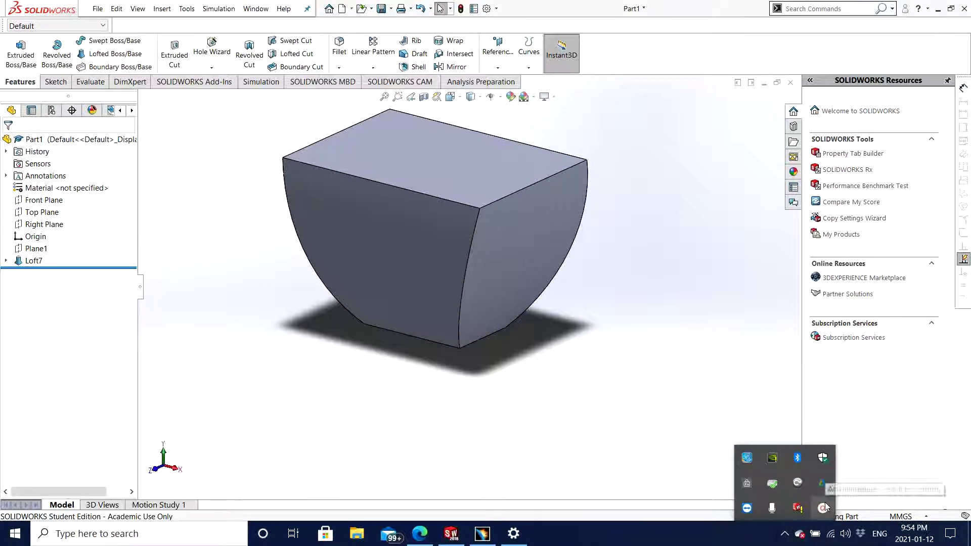
click(798, 483)
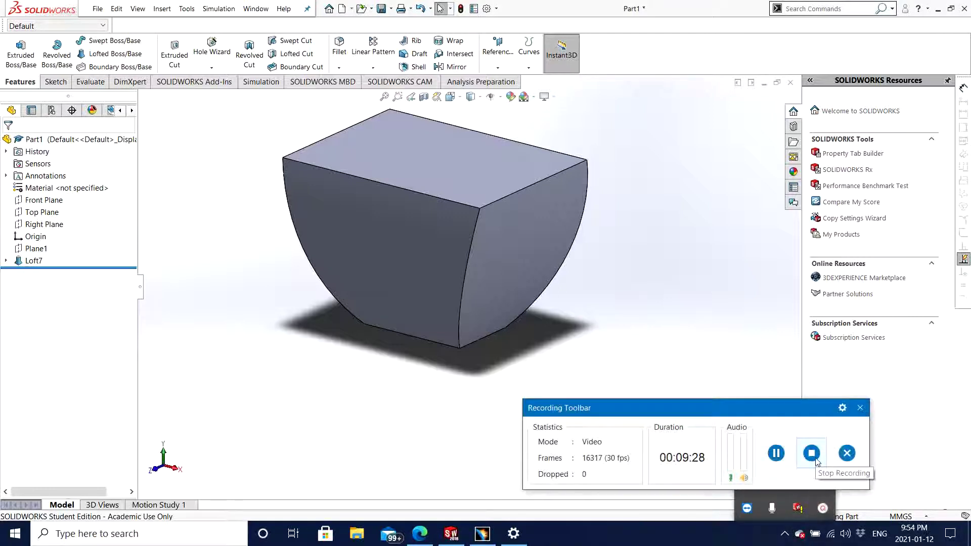